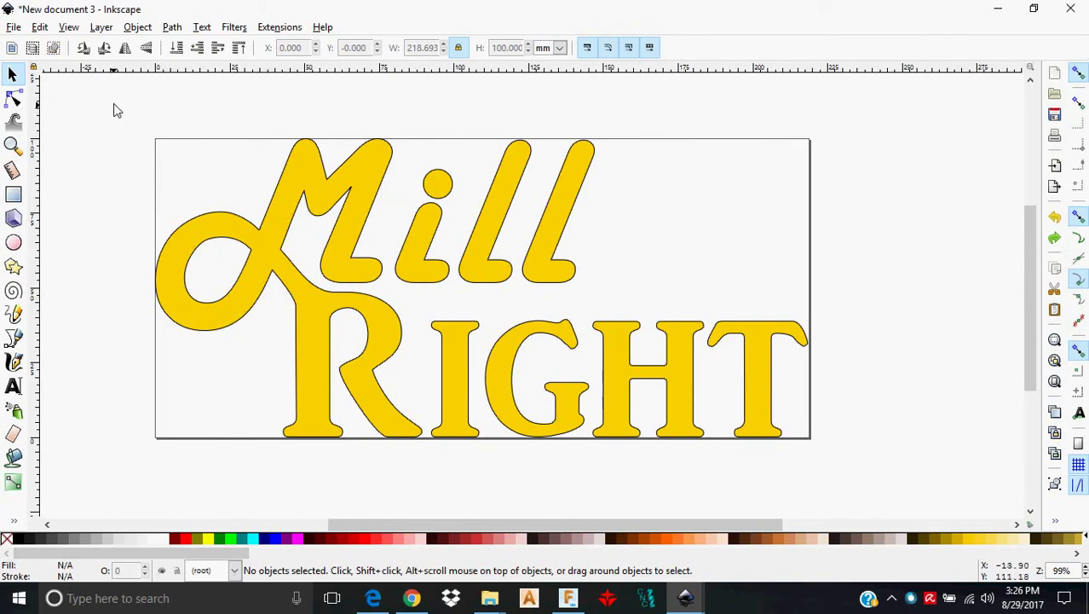
# - Select the whole Mill Right logo and set its fill to No paint, leaving thin black outlines
pyautogui.moveTo(111, 109); pyautogui.dragTo(920, 491)
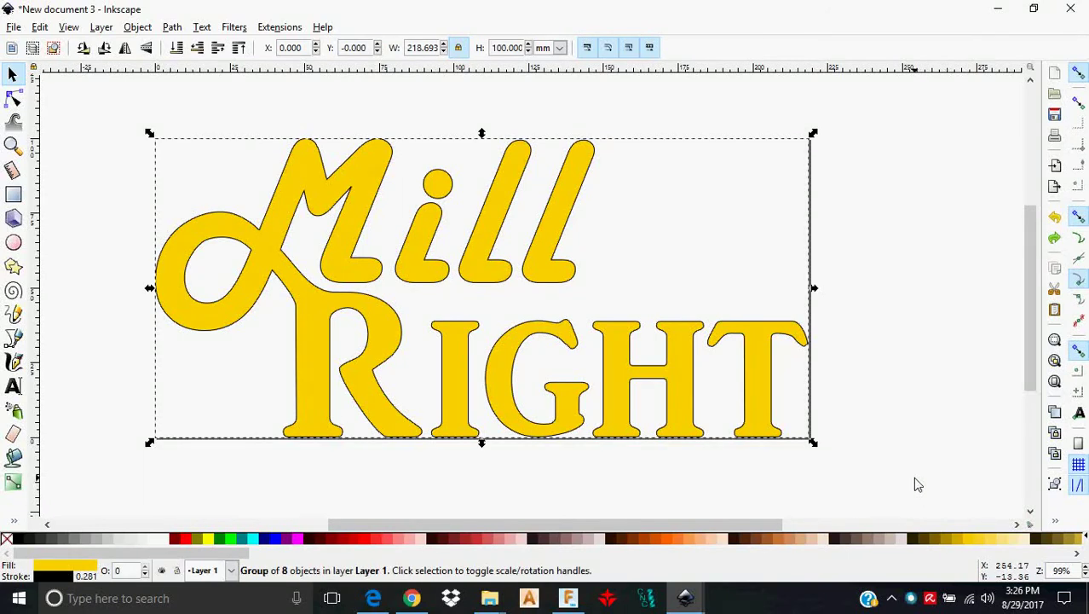
pyautogui.press('ctrl')
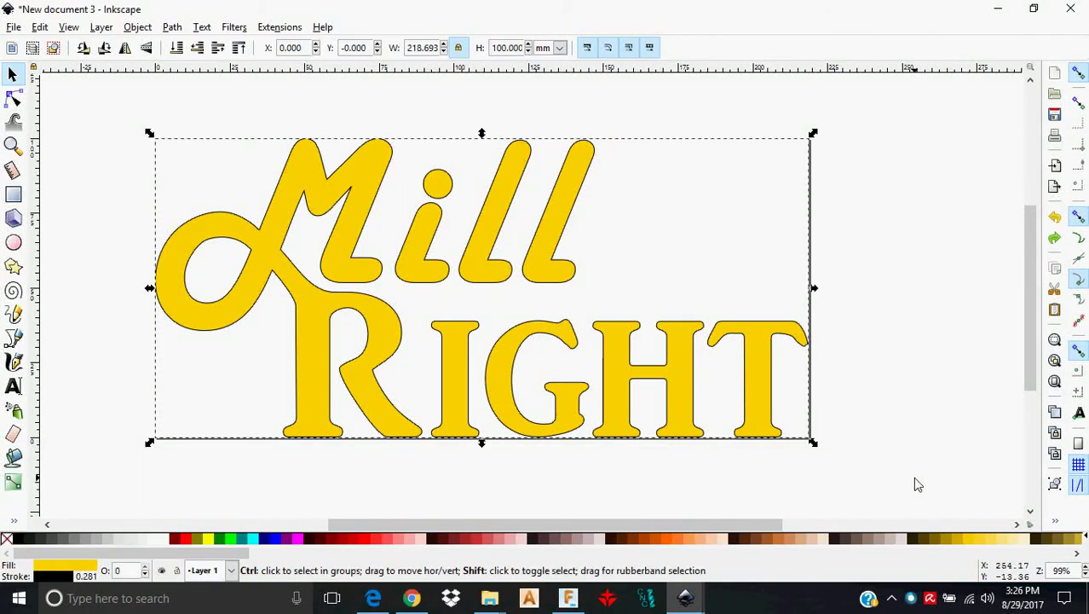
pyautogui.hotkey('ctrl', 'shift', 'f')
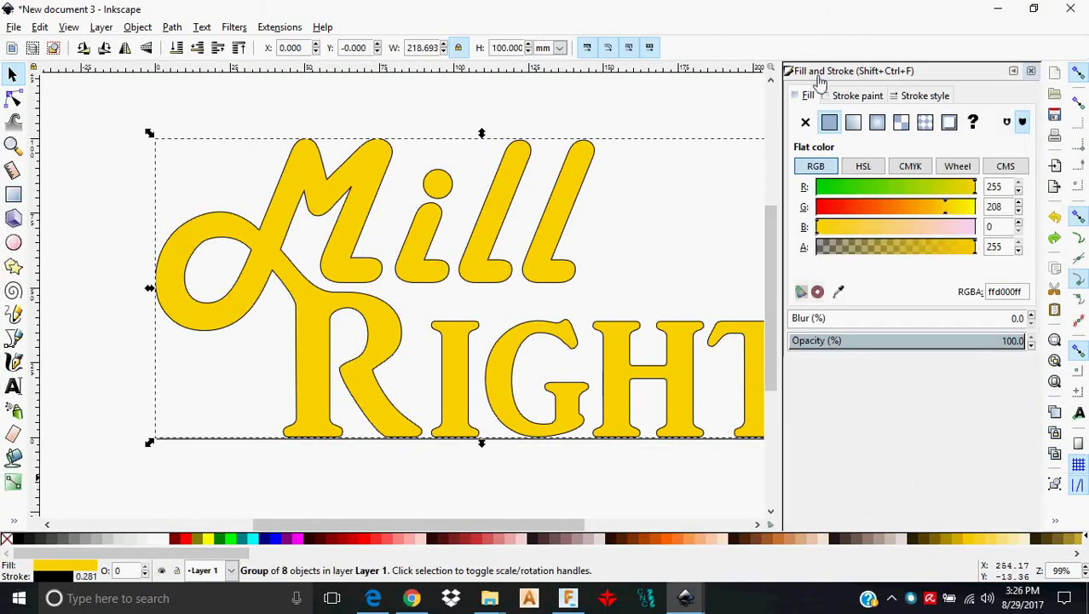
pyautogui.click(805, 122)
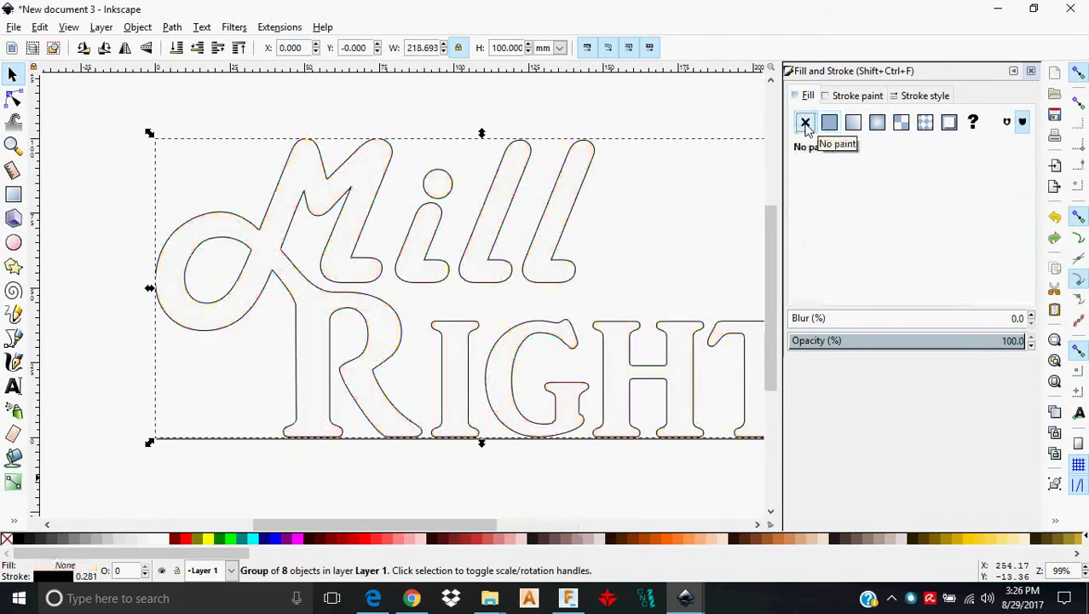
pyautogui.click(1030, 71)
pyautogui.click(941, 181)
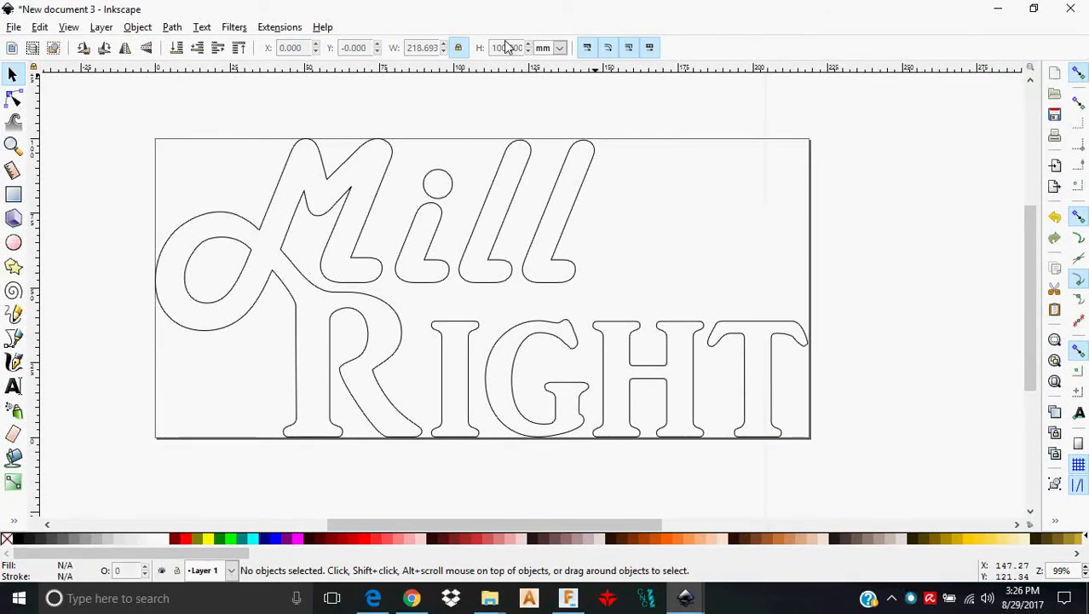
pyautogui.click(137, 28)
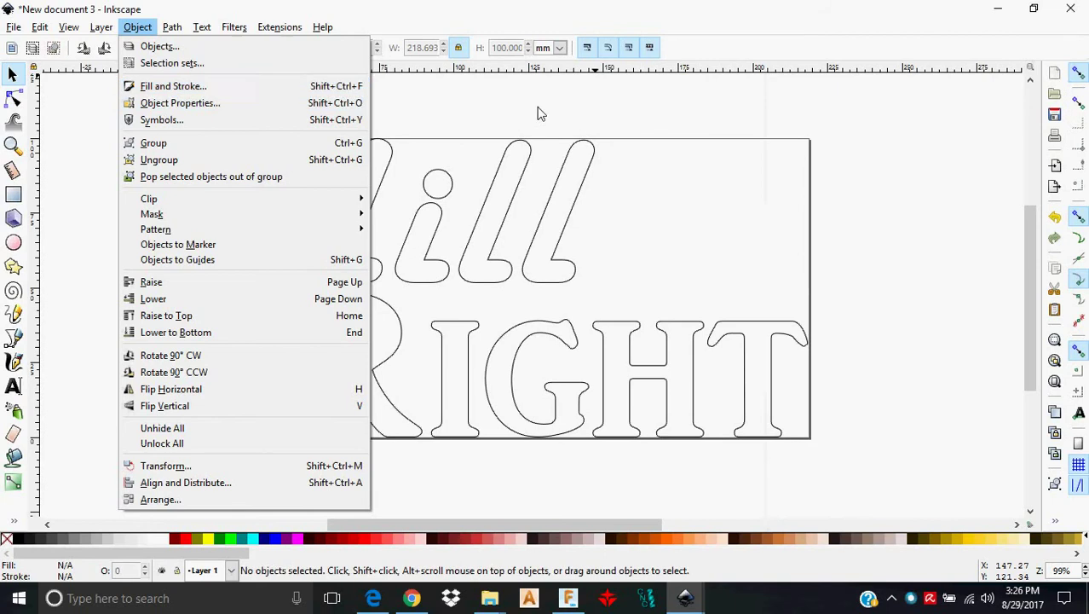
pyautogui.click(588, 107)
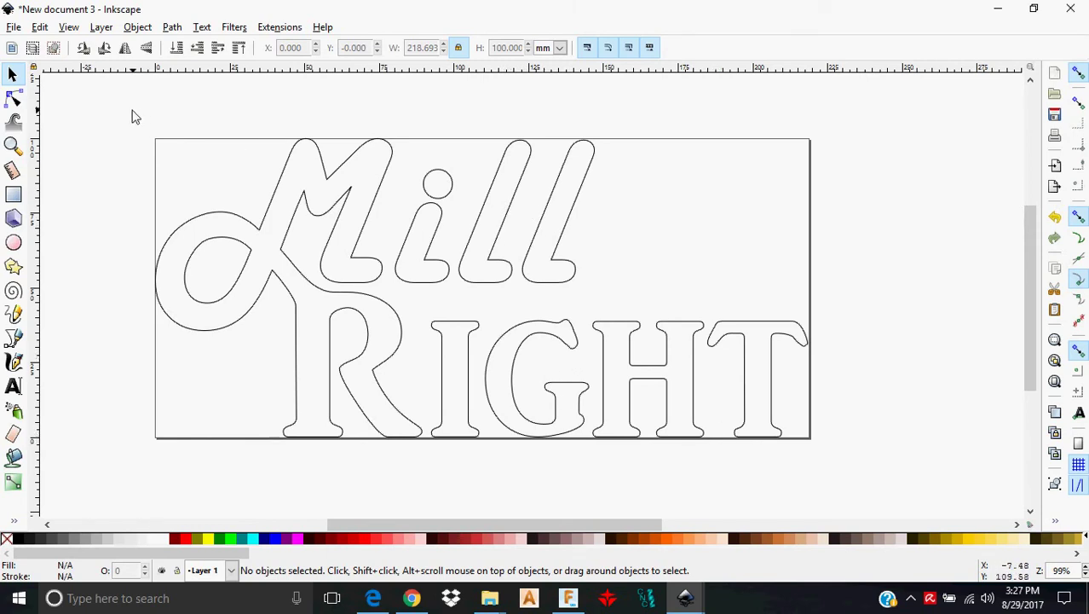
pyautogui.moveTo(125, 105); pyautogui.dragTo(850, 360)
pyautogui.scroll(3, 851, 360)
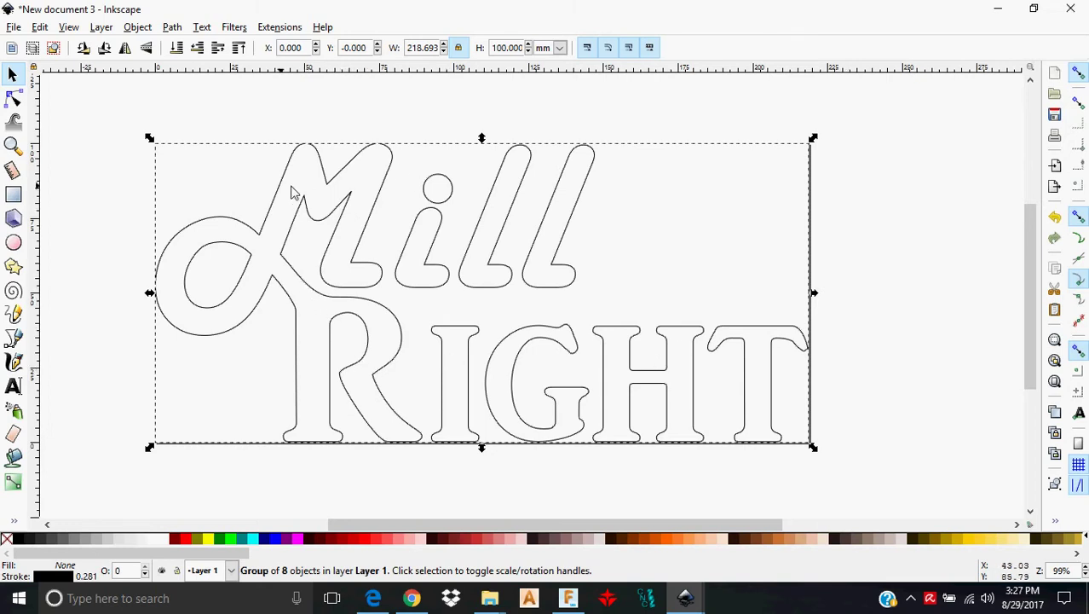
pyautogui.click(13, 99)
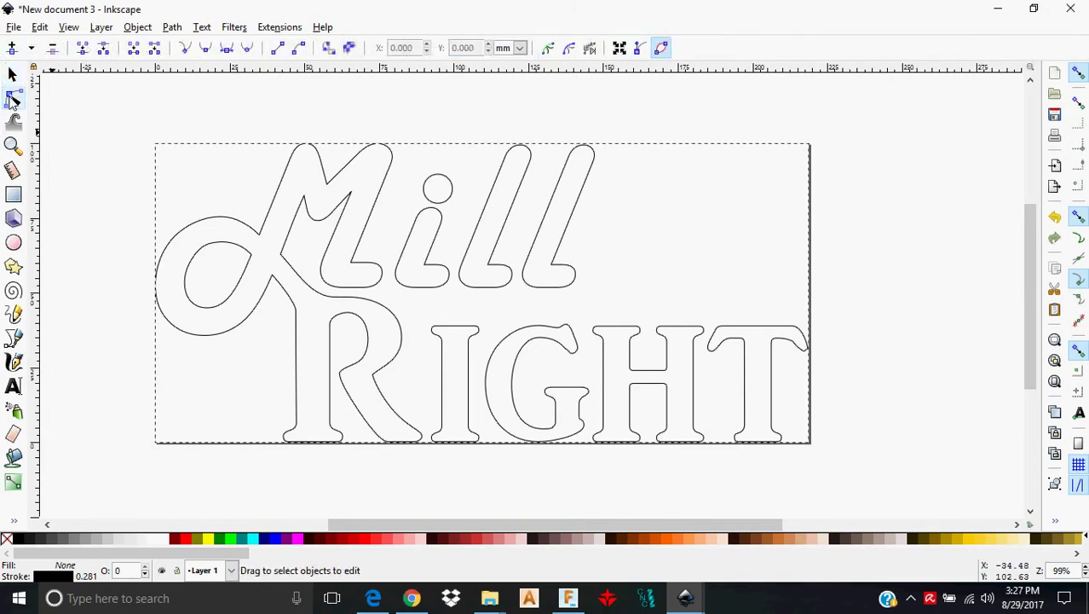
pyautogui.click(12, 75)
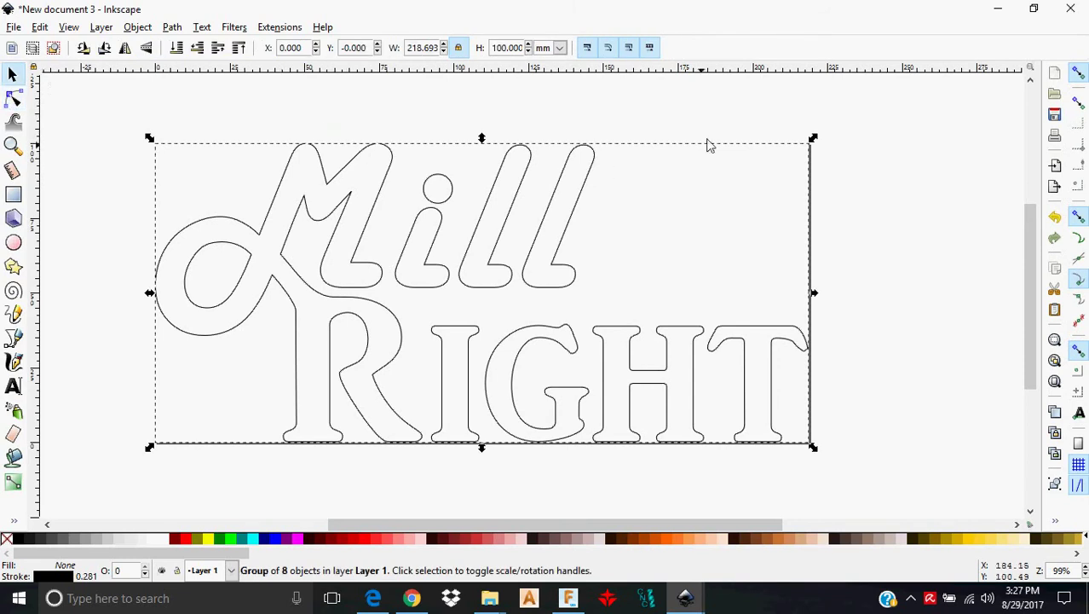
pyautogui.click(718, 114)
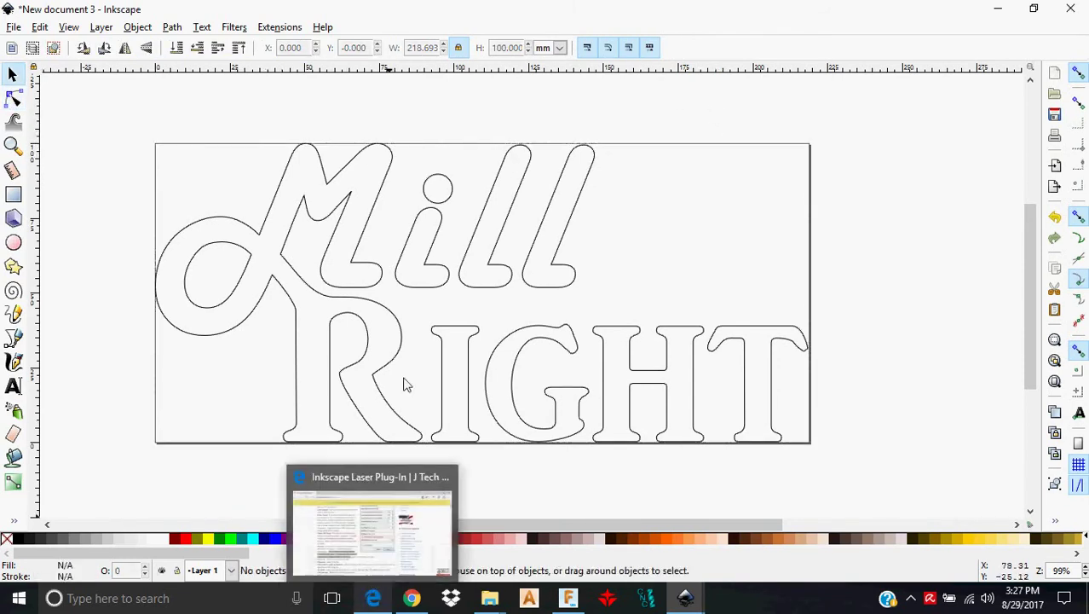
pyautogui.click(294, 28)
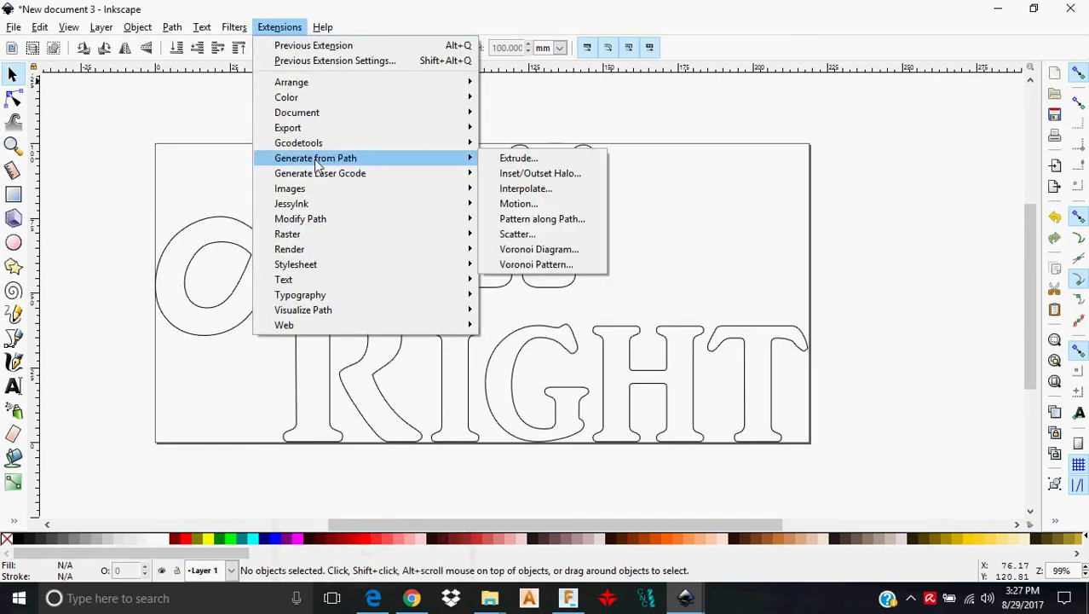
pyautogui.click(275, 28)
pyautogui.click(276, 29)
pyautogui.moveTo(401, 173)
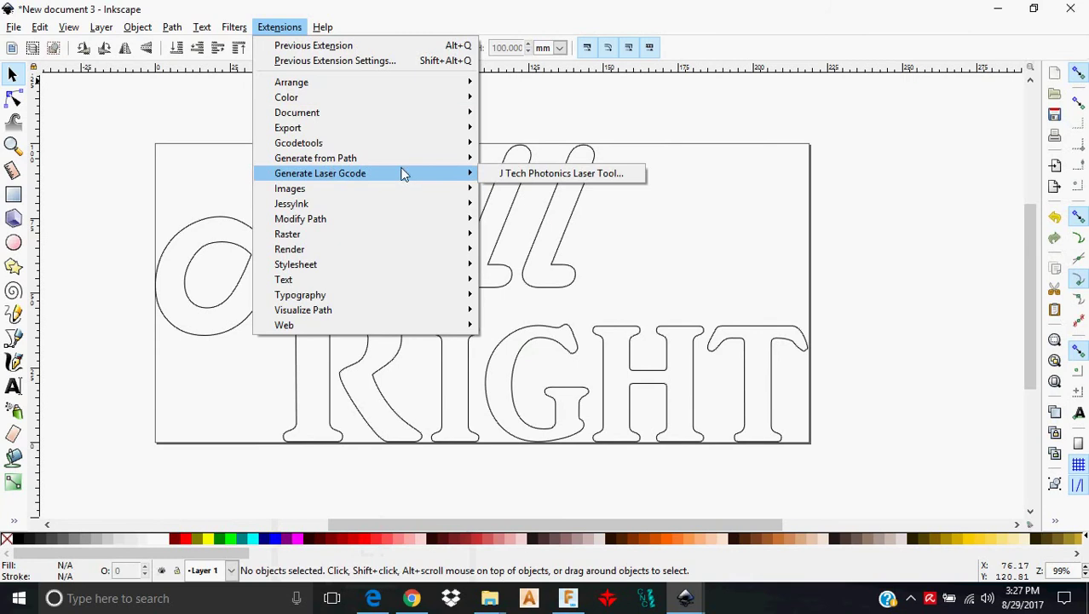
pyautogui.click(990, 273)
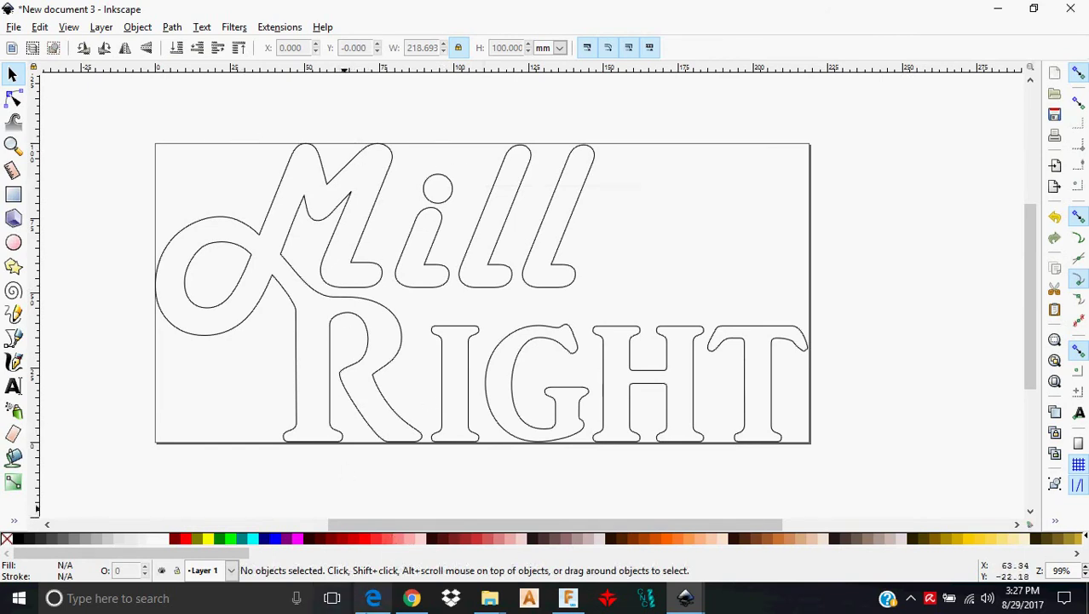
# - Bring the J Tech laser plug-in tutorial forward in Edge and scroll to its Overview section
pyautogui.moveTo(373, 598)
pyautogui.click(355, 552)
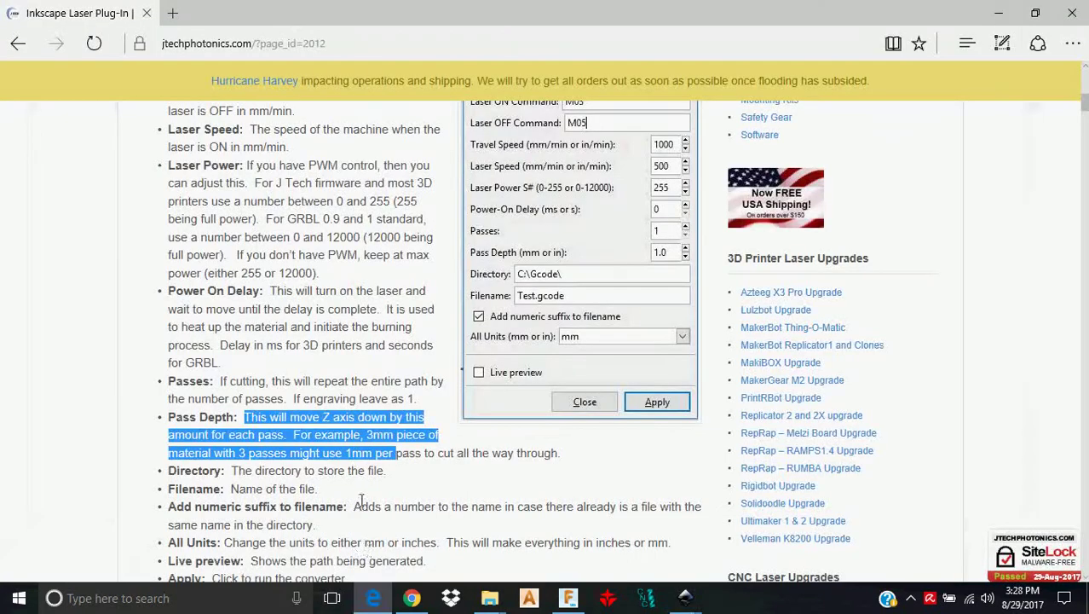
pyautogui.scroll(10, 257, 247)
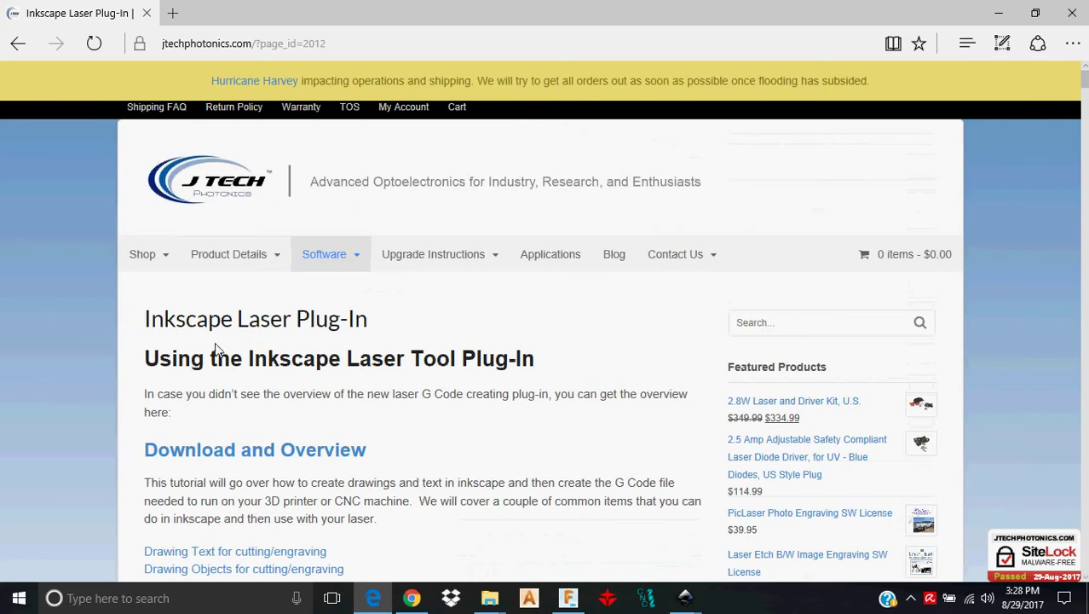
pyautogui.scroll(-1, 215, 345)
pyautogui.scroll(-2, 523, 301)
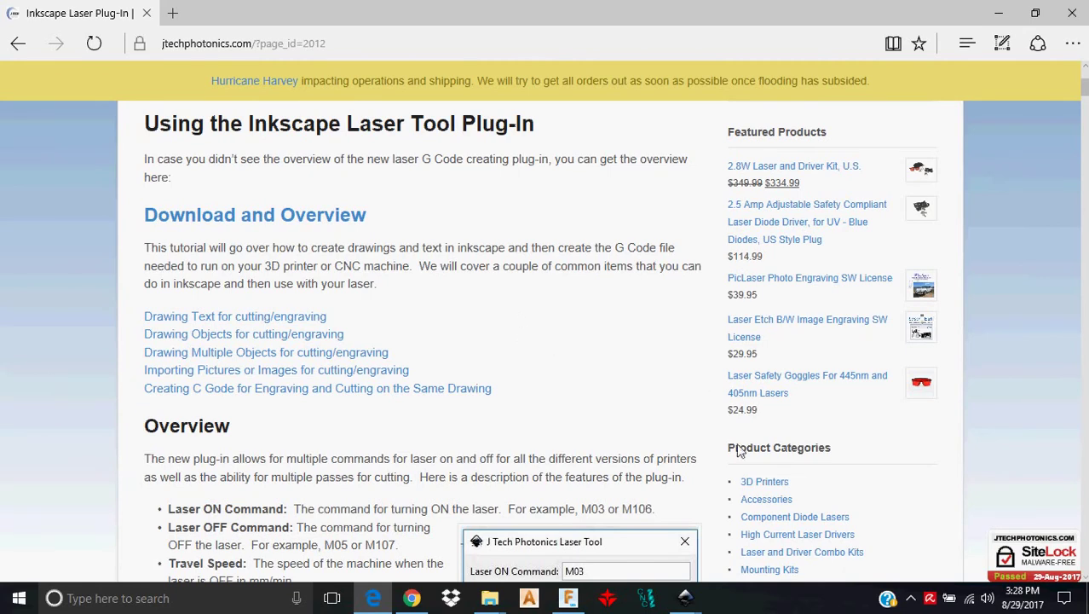
# - Back in Inkscape, select the logo group and launch the J Tech Photonics Laser Tool, moving it aside
pyautogui.moveTo(685, 598)
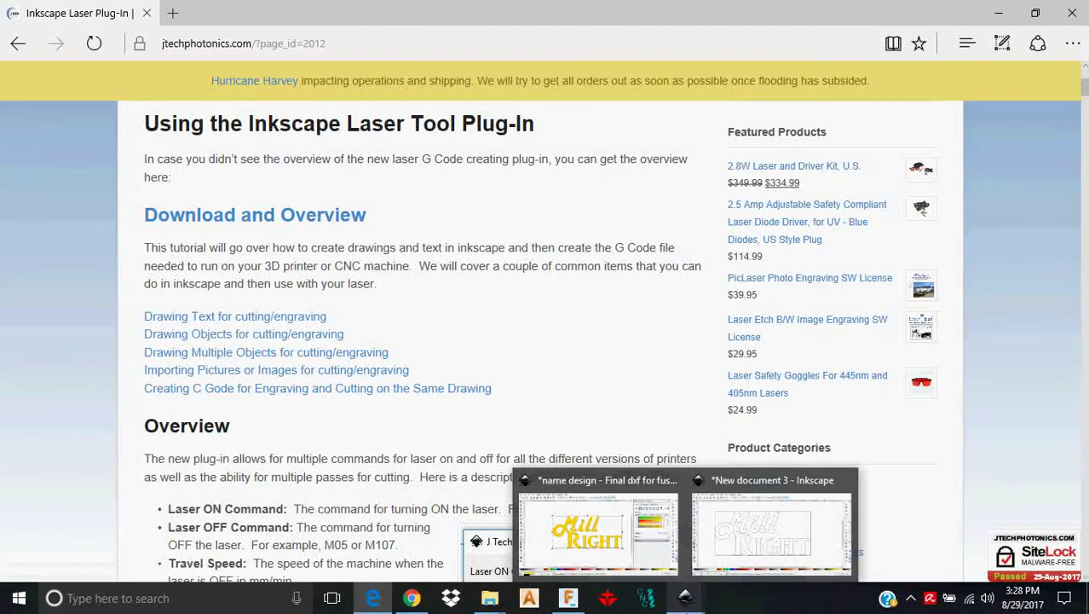
pyautogui.click(787, 526)
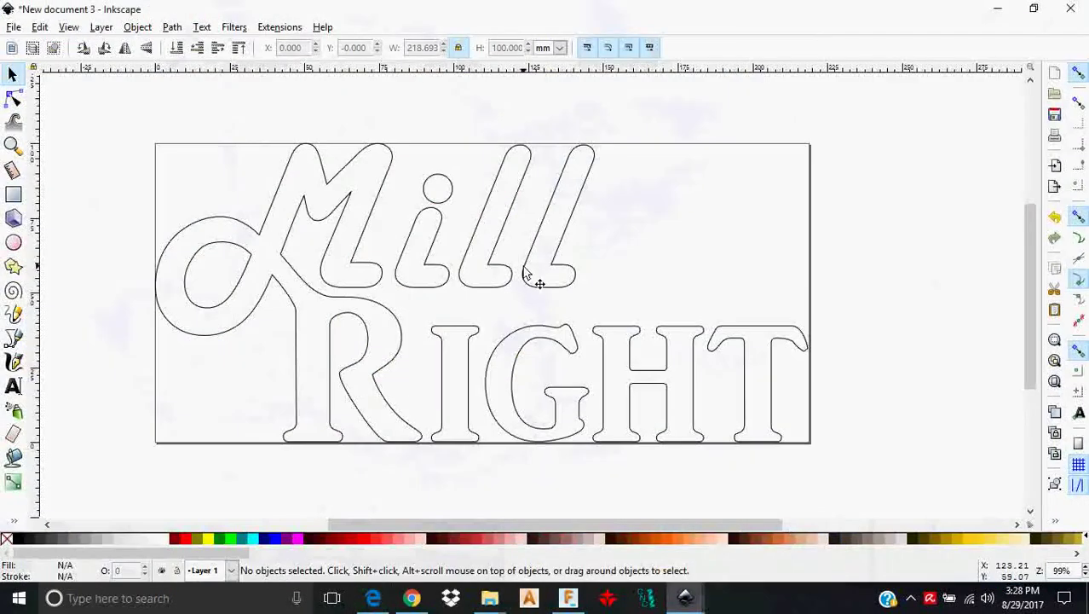
pyautogui.click(277, 28)
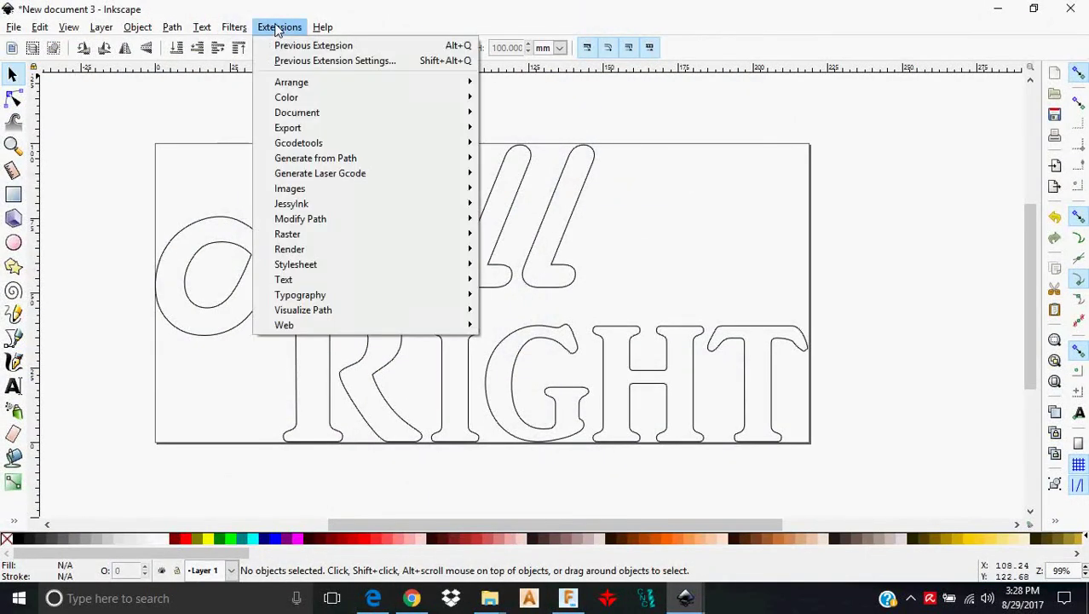
pyautogui.click(136, 96)
pyautogui.moveTo(105, 106); pyautogui.dragTo(859, 476)
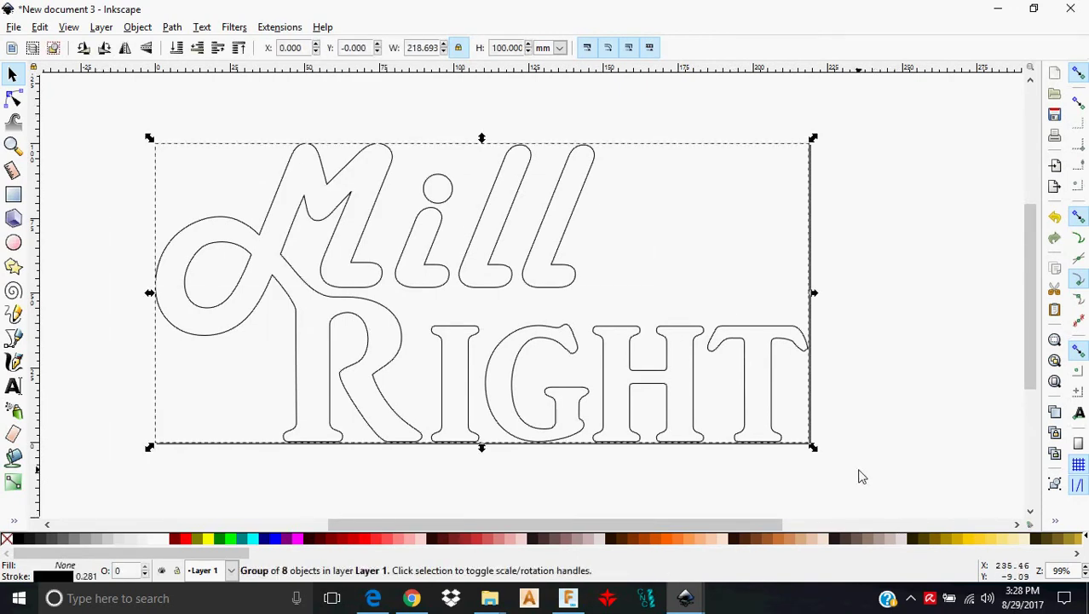
pyautogui.click(289, 30)
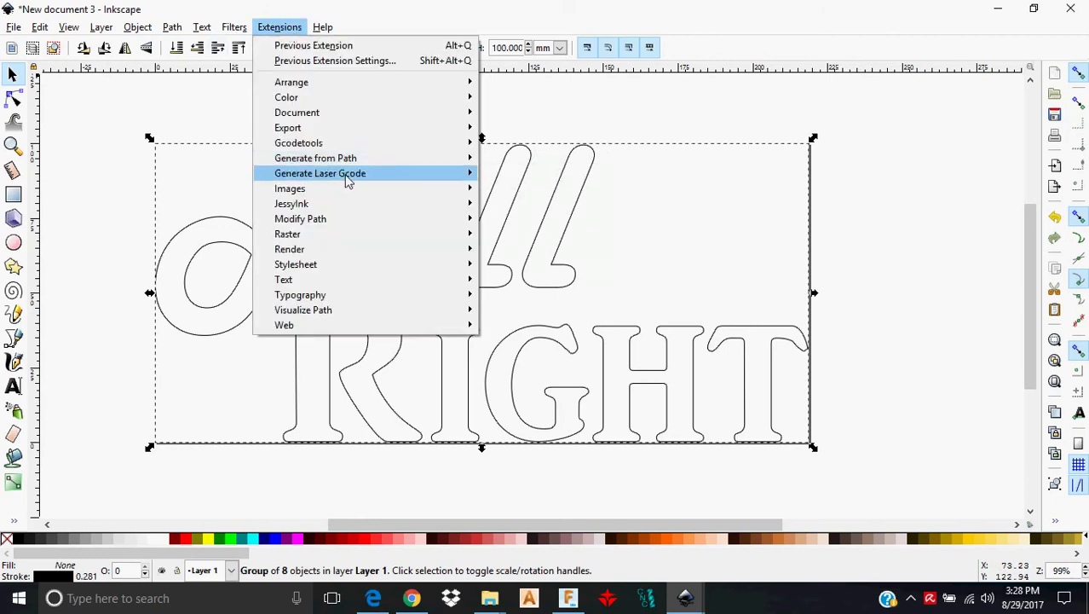
pyautogui.moveTo(394, 177)
pyautogui.click(577, 175)
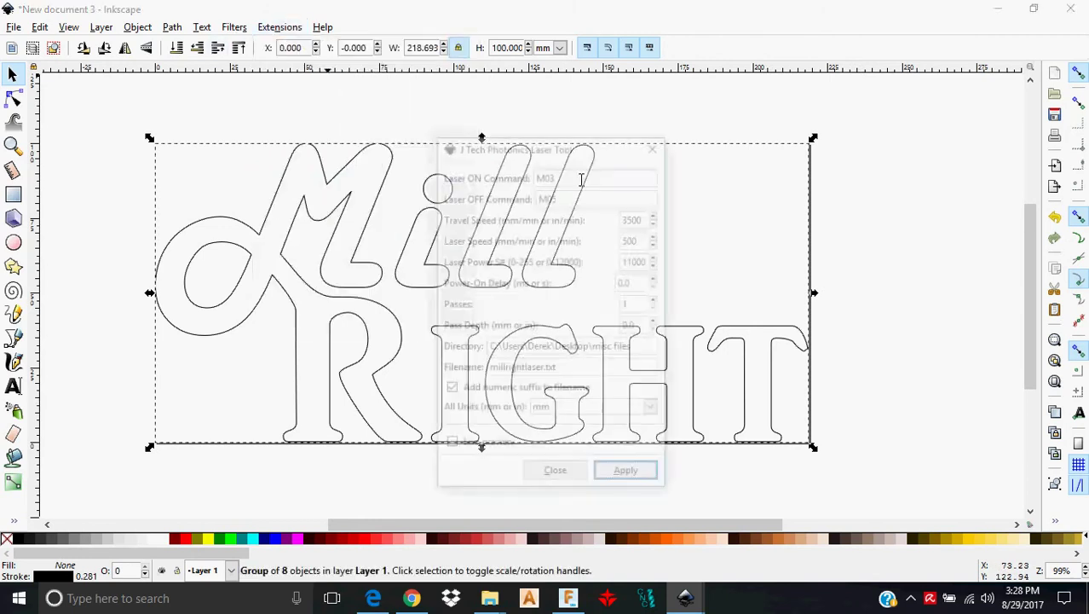
pyautogui.moveTo(548, 151); pyautogui.dragTo(871, 112)
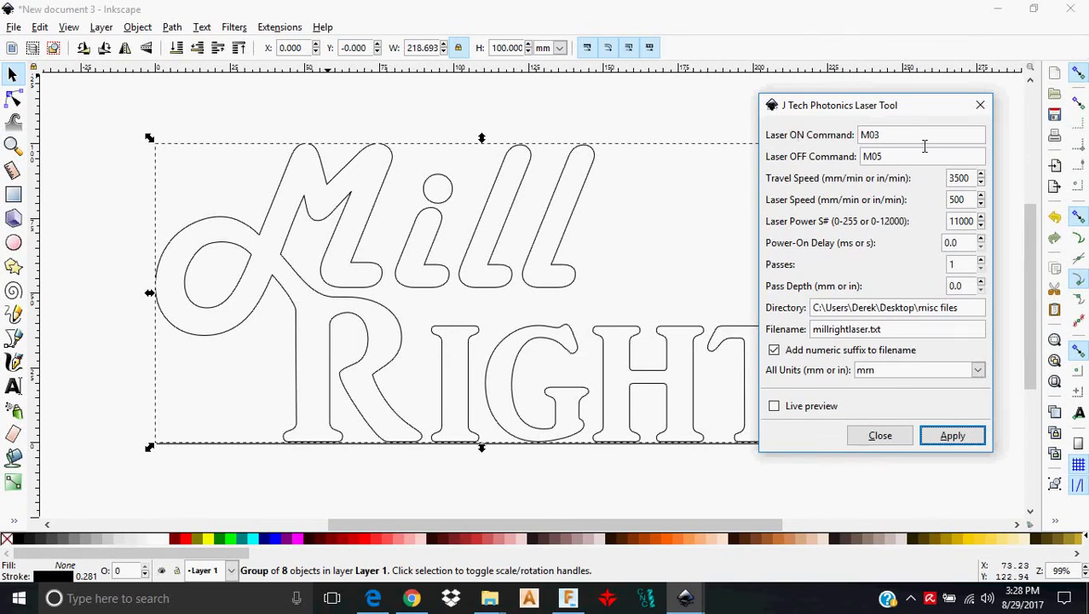
# - Check the Laser ON command M03 and Laser OFF command M05
pyautogui.moveTo(914, 157); pyautogui.dragTo(838, 153)
pyautogui.click(891, 145)
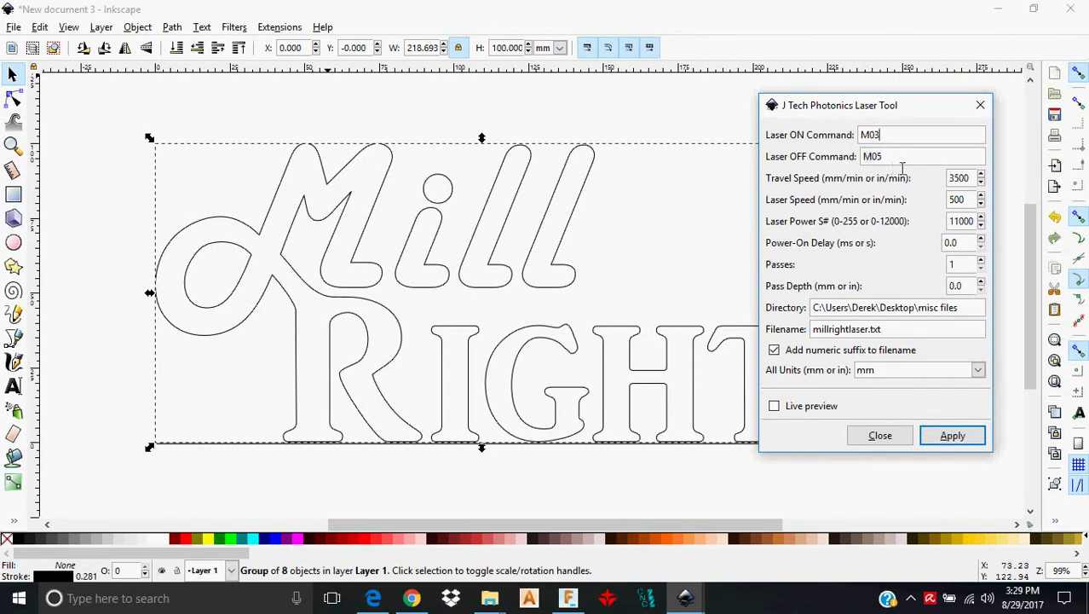
pyautogui.click(903, 162)
pyautogui.moveTo(919, 140); pyautogui.dragTo(827, 141)
# - Review the Laser OFF command M05 and the Travel Speed value 3500
pyautogui.moveTo(896, 162); pyautogui.dragTo(816, 158)
pyautogui.moveTo(971, 178); pyautogui.dragTo(934, 186)
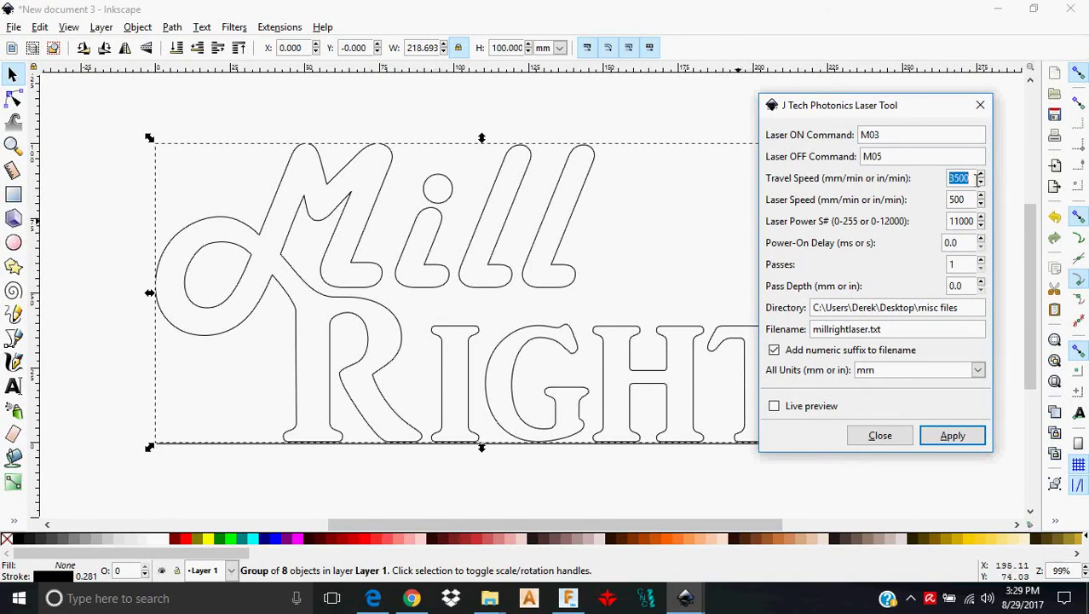
pyautogui.click(975, 177)
pyautogui.doubleClick(976, 179)
pyautogui.click(978, 183)
pyautogui.moveTo(974, 181); pyautogui.dragTo(949, 184)
pyautogui.click(912, 376)
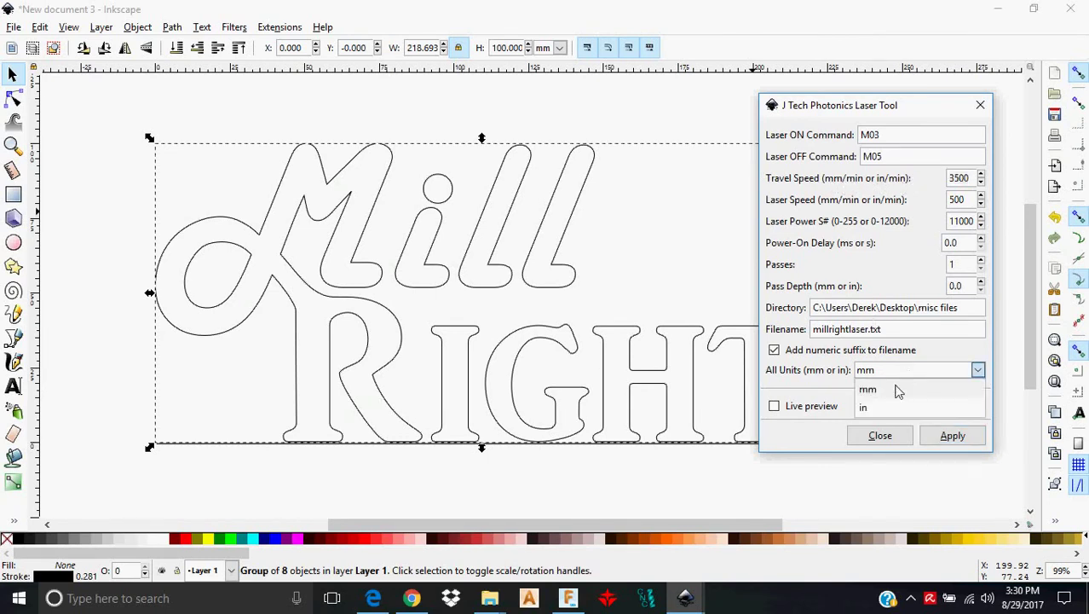
pyautogui.click(893, 390)
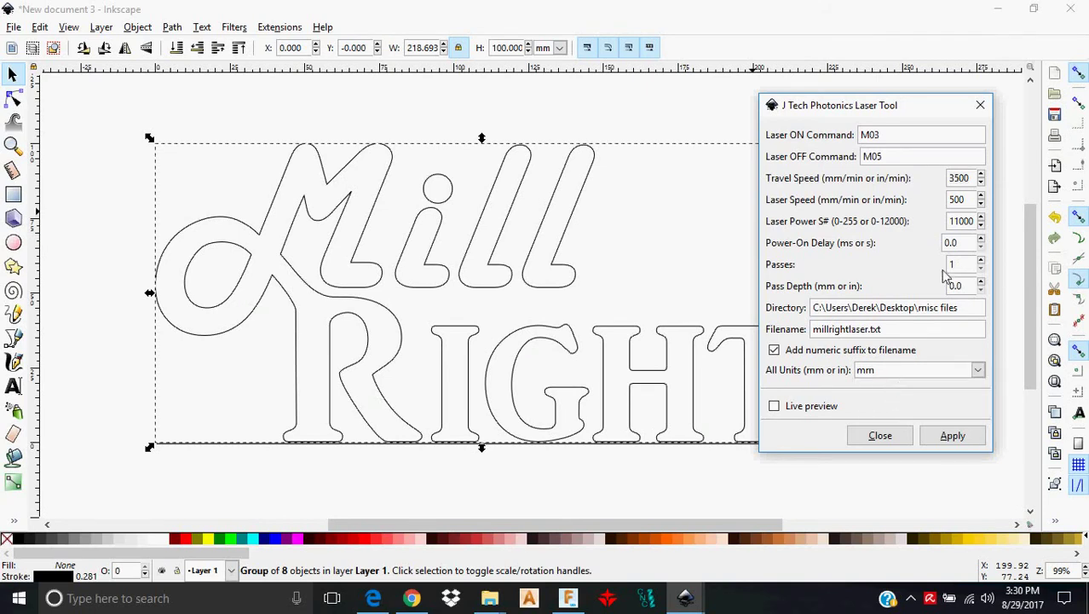
pyautogui.click(973, 180)
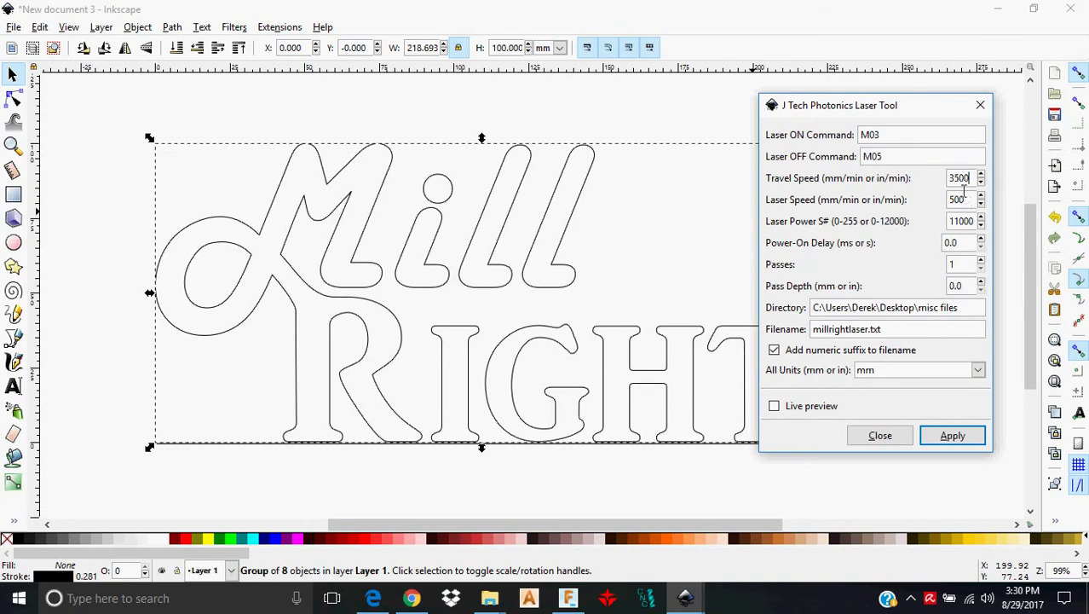
pyautogui.moveTo(972, 180); pyautogui.dragTo(930, 185)
pyautogui.click(975, 205)
pyautogui.doubleClick(958, 222)
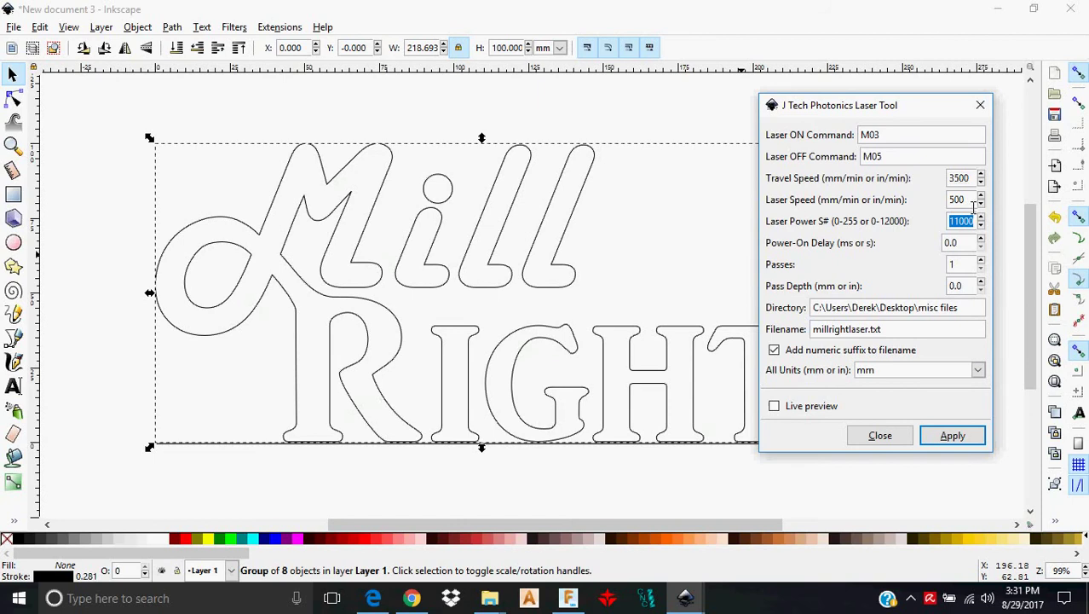
pyautogui.moveTo(973, 205); pyautogui.dragTo(939, 205)
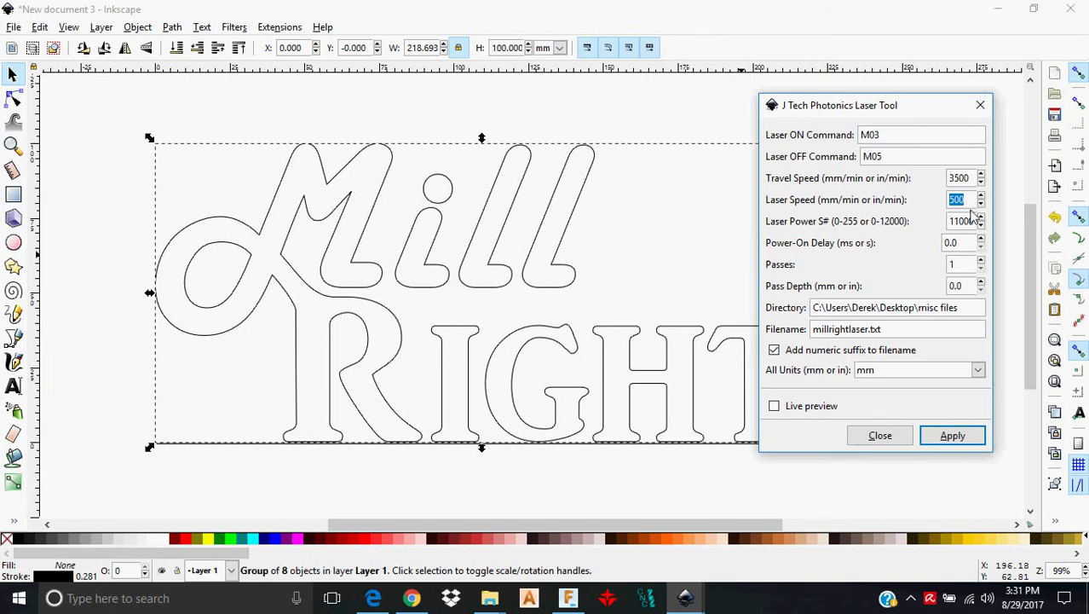
pyautogui.moveTo(973, 205); pyautogui.dragTo(937, 201)
pyautogui.moveTo(946, 223); pyautogui.dragTo(989, 241)
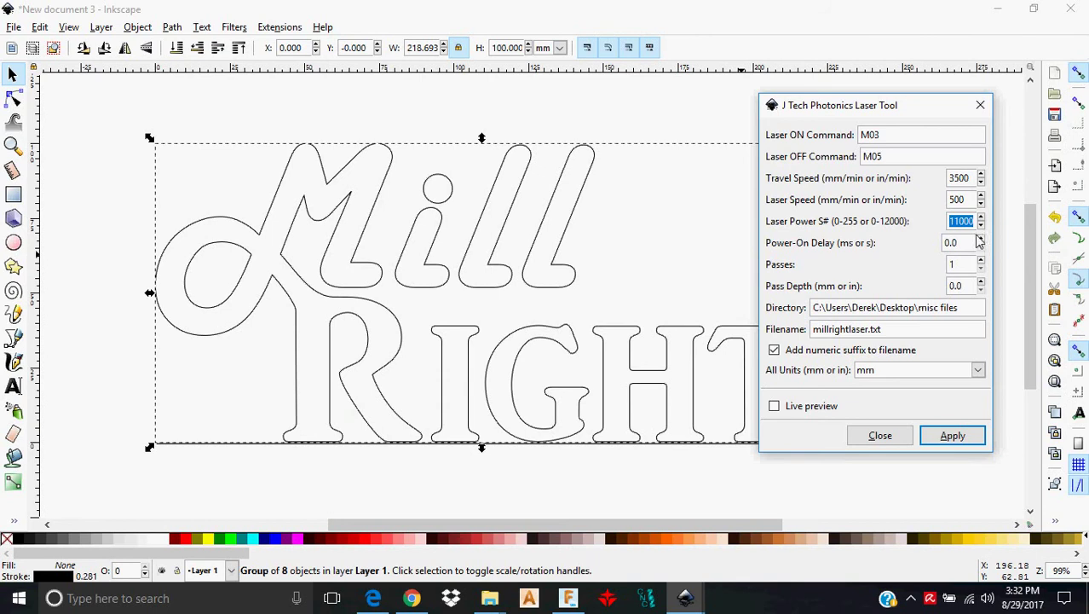
pyautogui.click(974, 245)
pyautogui.doubleClick(970, 288)
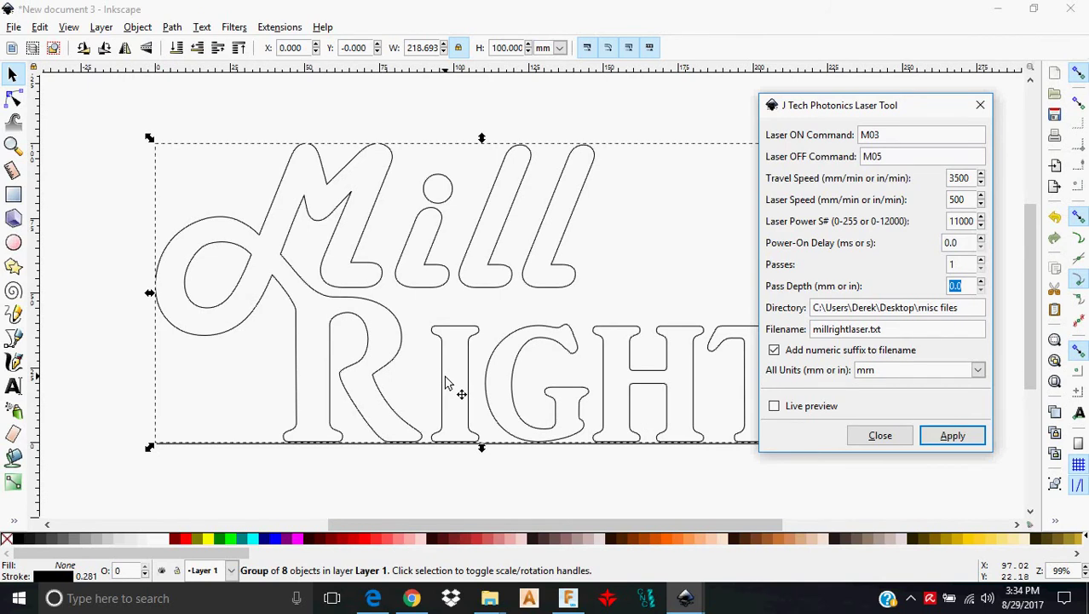
pyautogui.moveTo(956, 308); pyautogui.dragTo(782, 318)
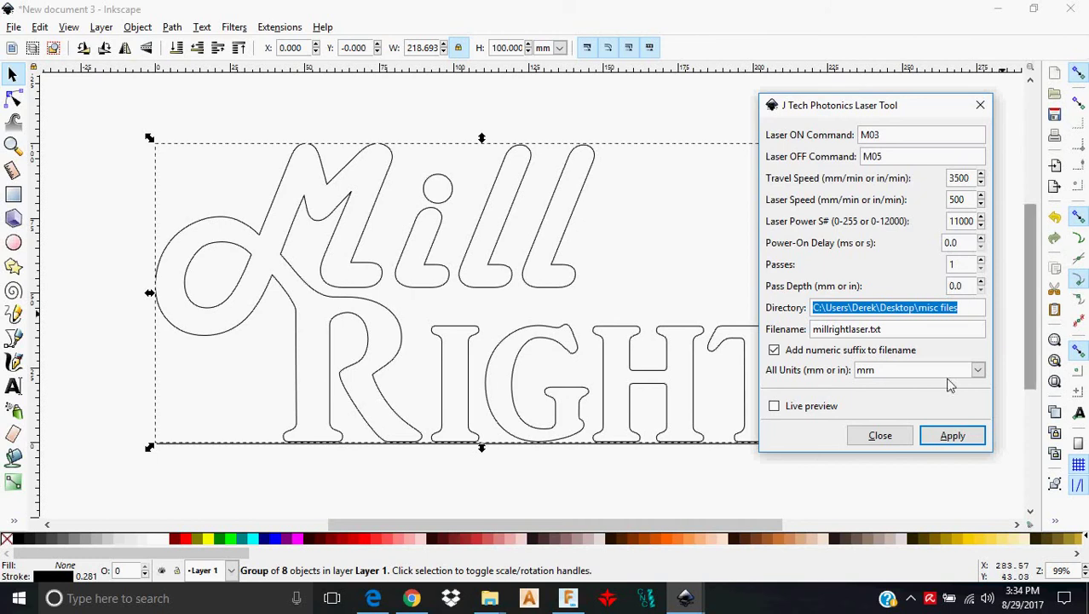
pyautogui.moveTo(490, 605)
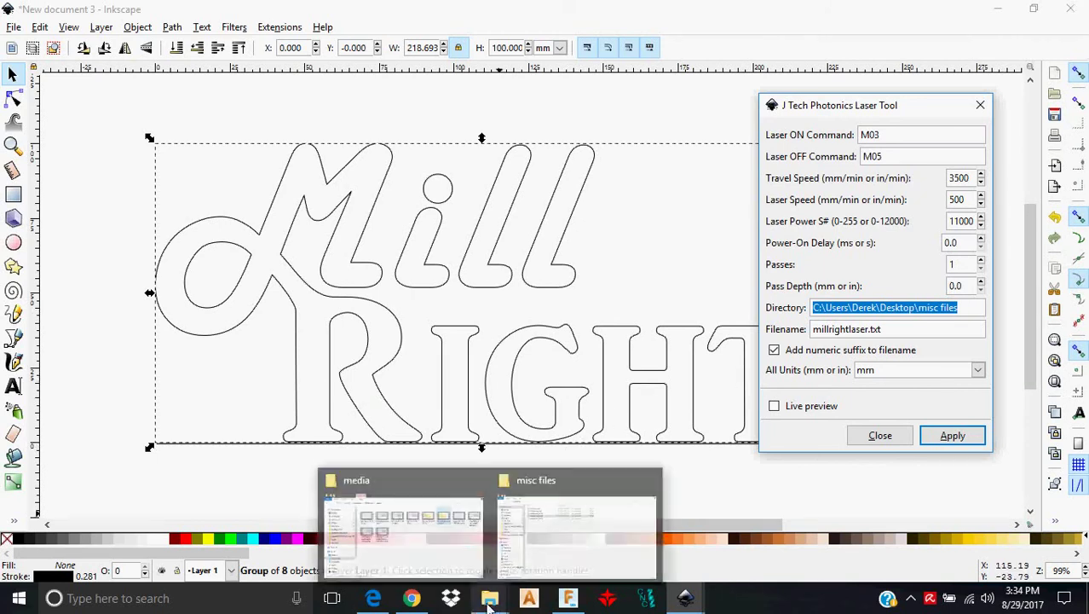
pyautogui.click(570, 525)
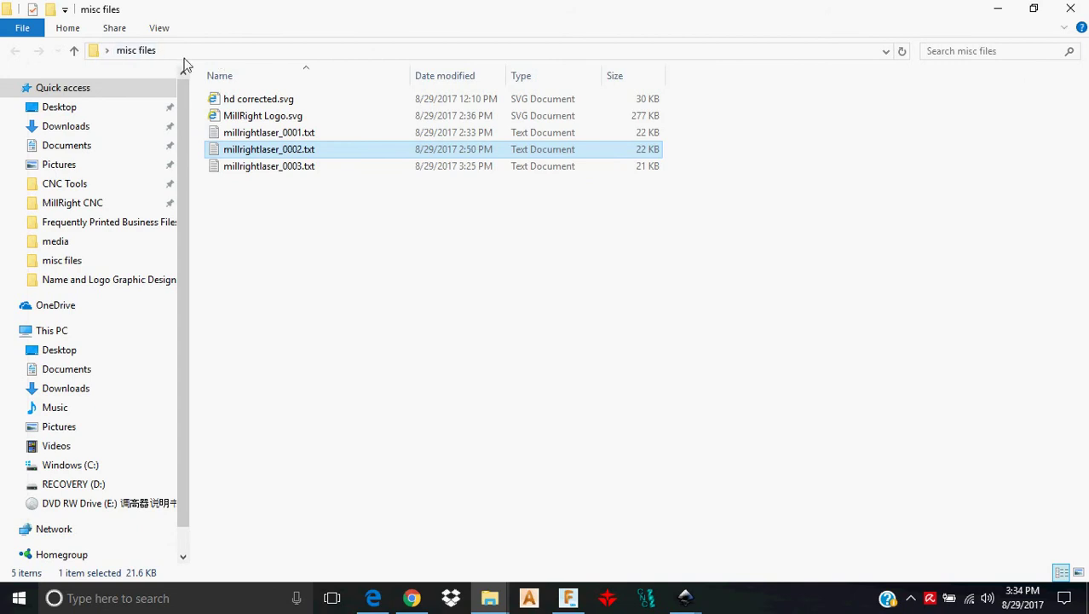
# - Copy the misc files folder path from the Explorer address bar and bring up Inkscape
pyautogui.click(92, 52)
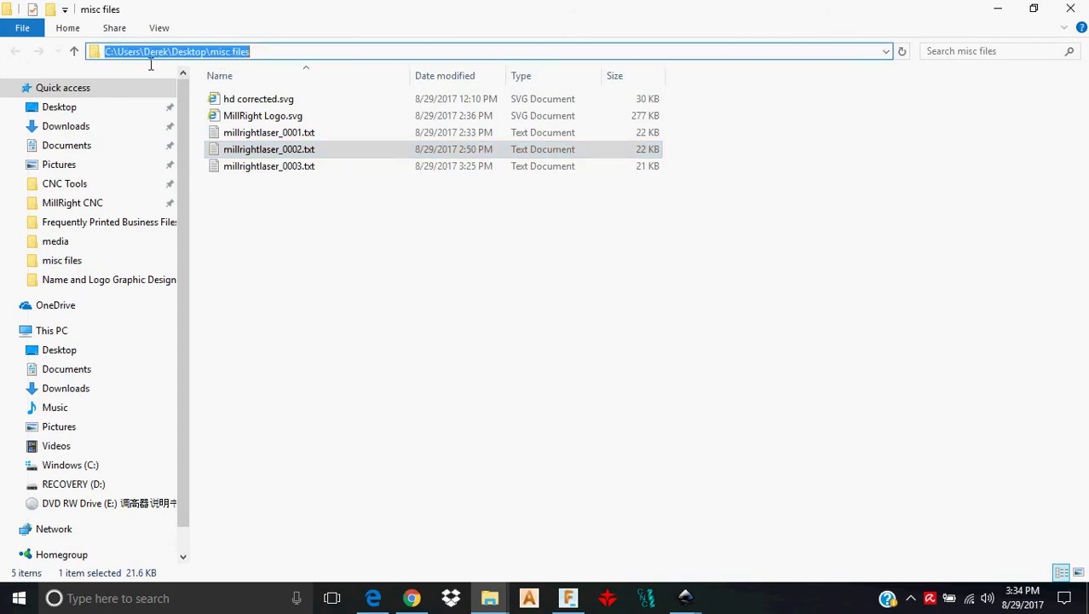
pyautogui.moveTo(299, 56); pyautogui.dragTo(78, 51)
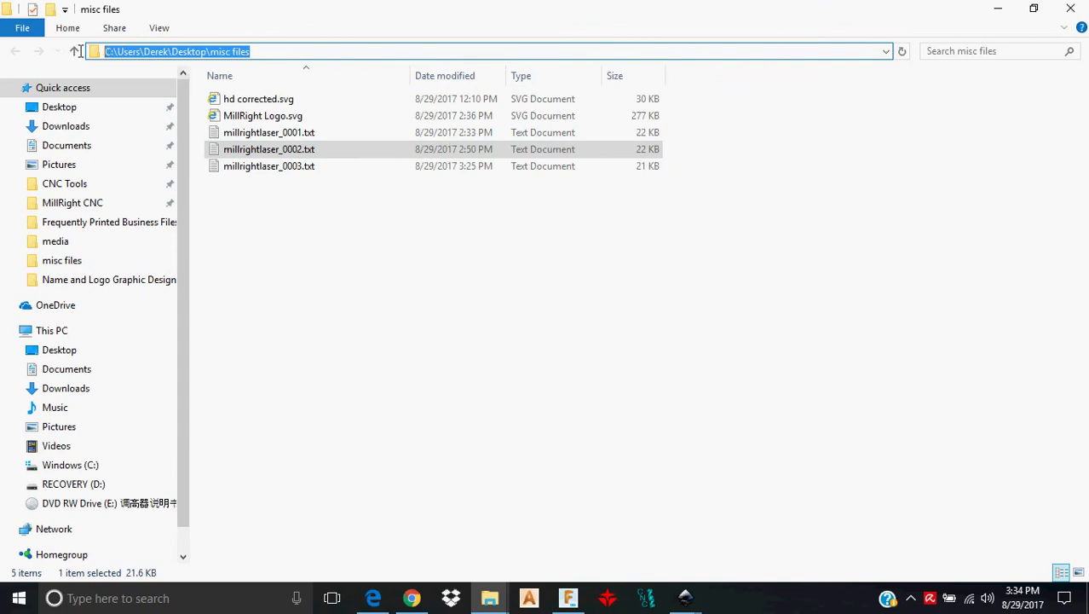
pyautogui.rightClick(148, 51)
pyautogui.click(195, 100)
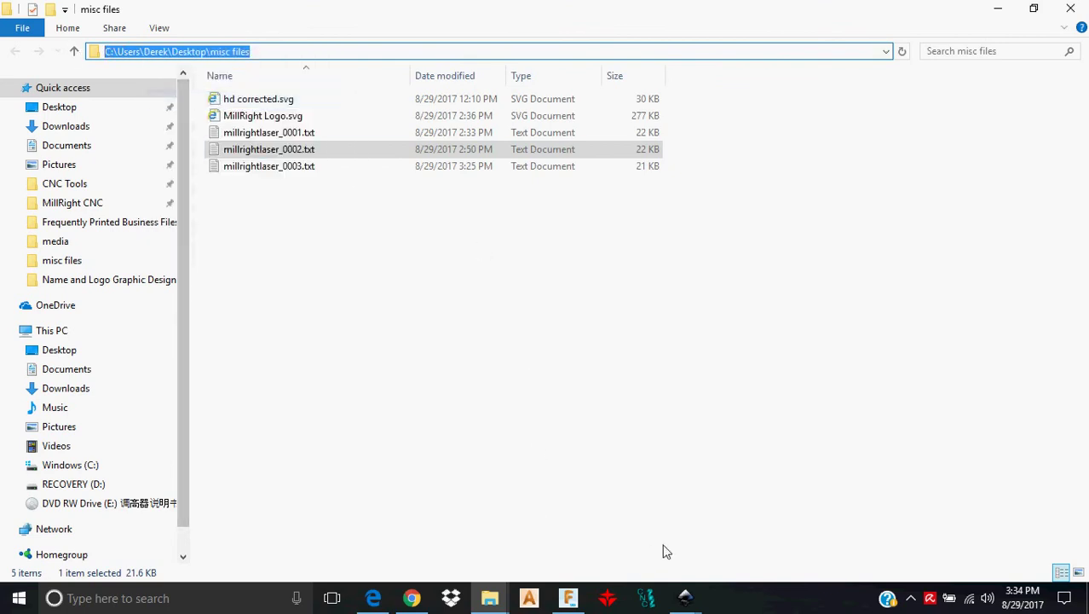
pyautogui.click(685, 596)
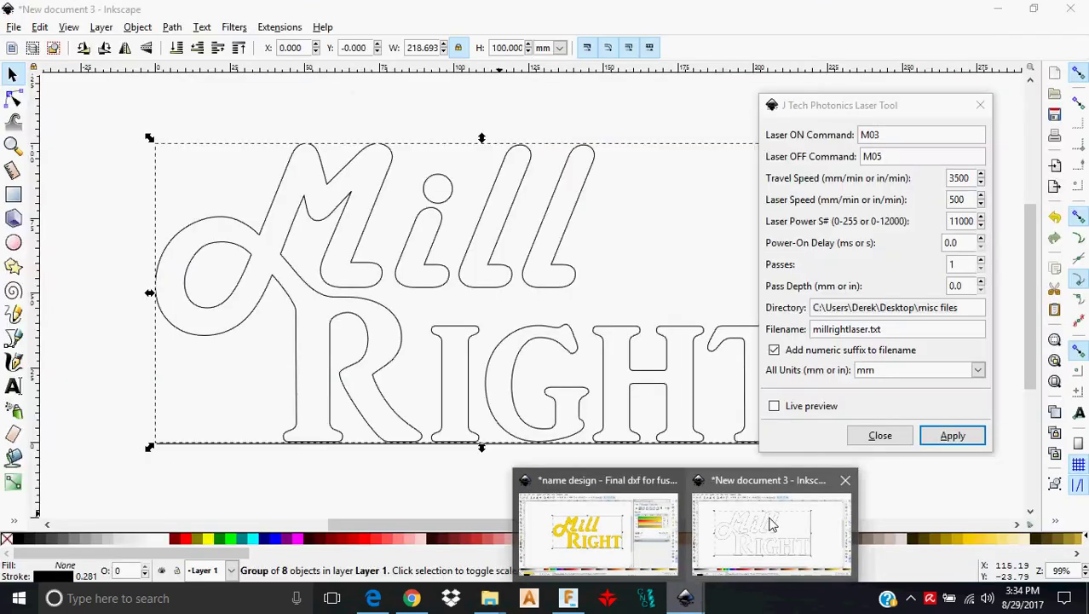
# - Replace the laser tool's Directory with the pasted misc files folder path
pyautogui.click(770, 523)
pyautogui.moveTo(975, 312); pyautogui.dragTo(813, 312)
pyautogui.rightClick(886, 310)
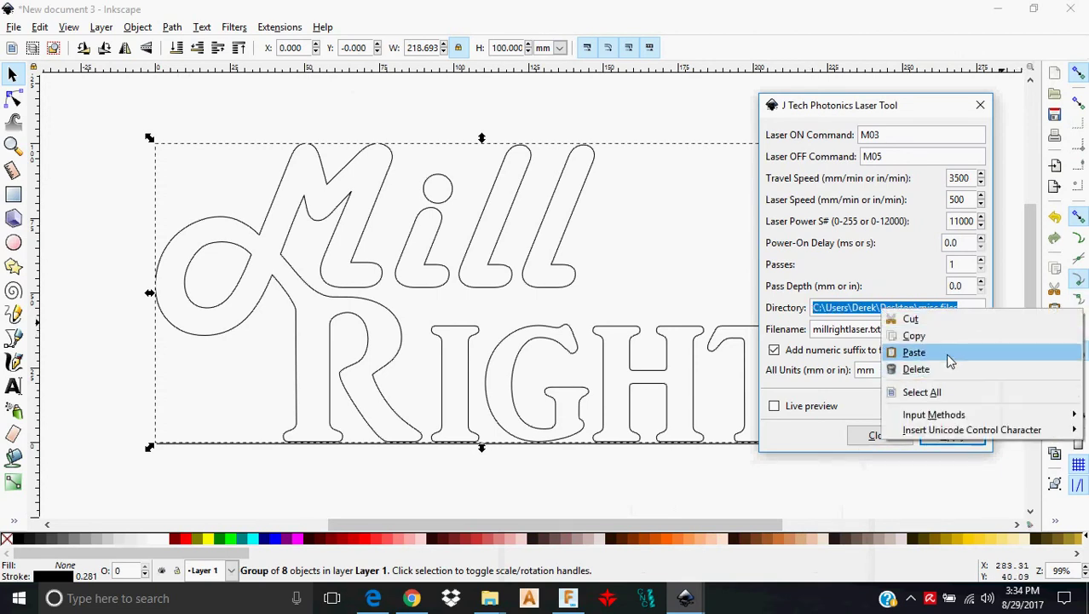
pyautogui.click(914, 352)
# - Review the output filename millrightlaser.txt, leaving it unchanged
pyautogui.tripleClick(920, 332)
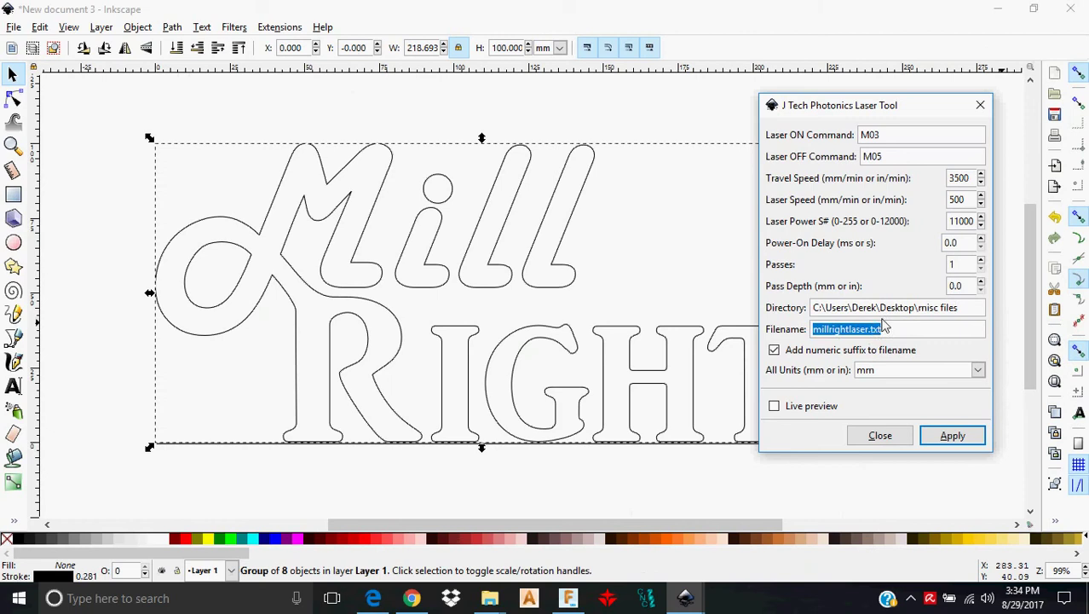
pyautogui.moveTo(905, 340); pyautogui.dragTo(873, 334)
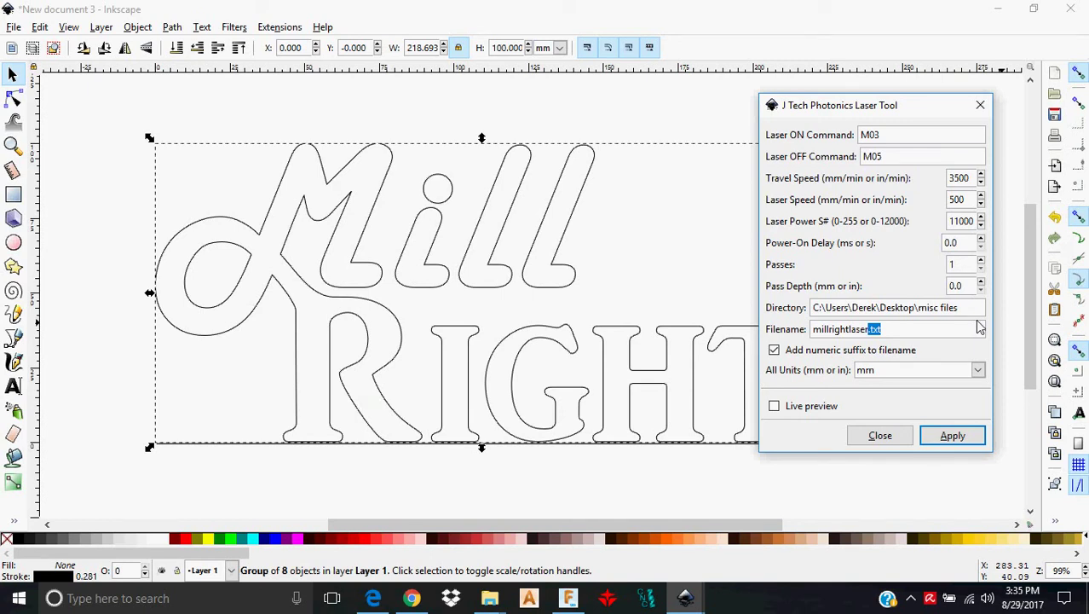
pyautogui.click(905, 332)
pyautogui.doubleClick(876, 331)
pyautogui.click(917, 335)
pyautogui.doubleClick(871, 333)
pyautogui.moveTo(871, 332); pyautogui.dragTo(808, 332)
pyautogui.click(949, 336)
pyautogui.moveTo(490, 598)
pyautogui.click(571, 553)
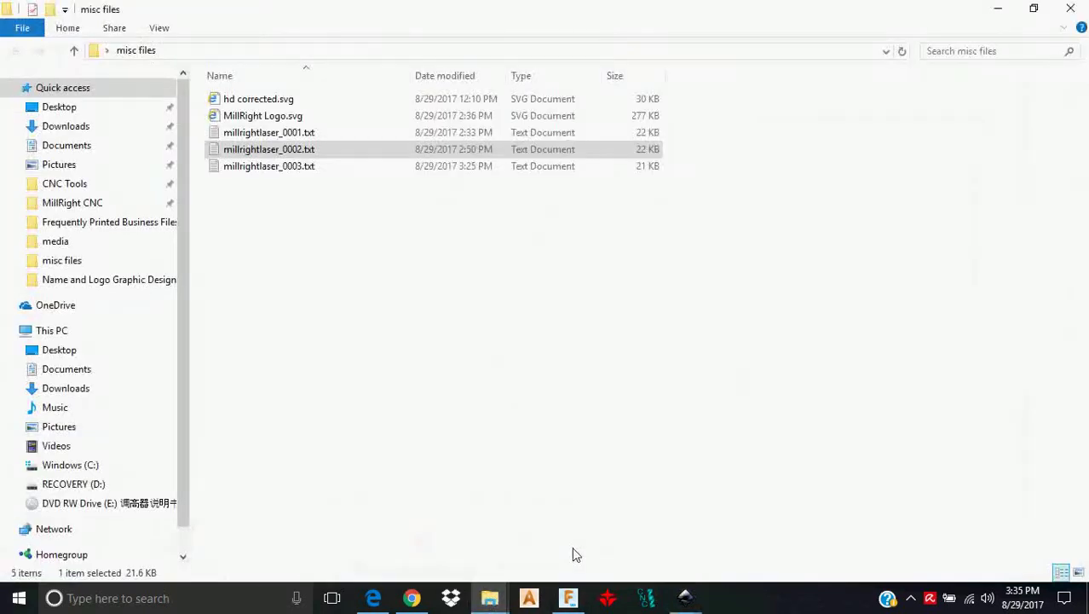
pyautogui.click(518, 398)
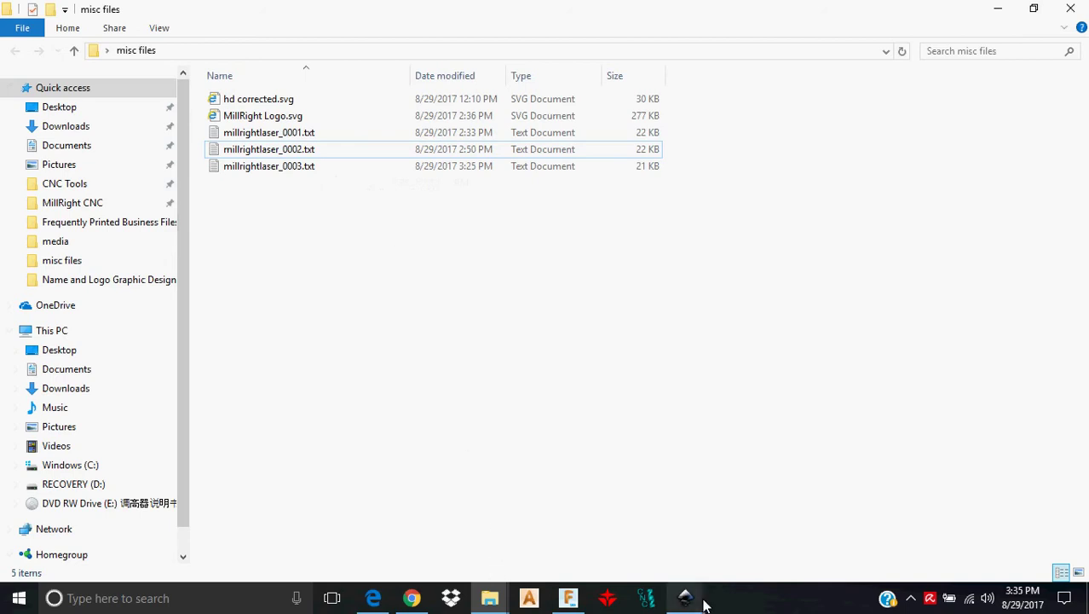
# - Return to the laser tool settings and check the filename millrightlaser.txt
pyautogui.moveTo(687, 594)
pyautogui.click(750, 520)
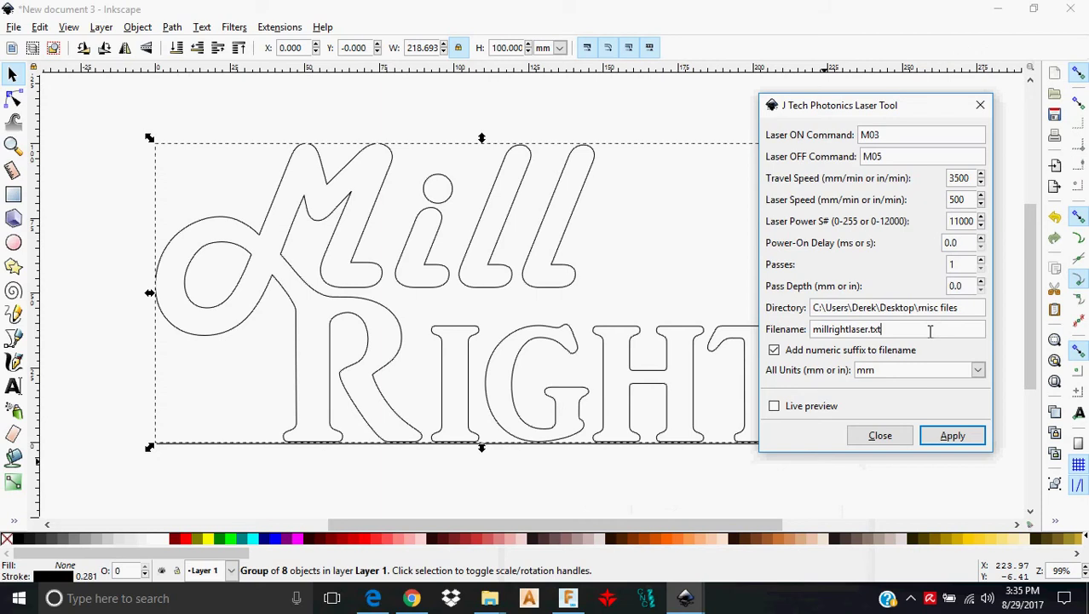
pyautogui.moveTo(929, 332); pyautogui.dragTo(805, 329)
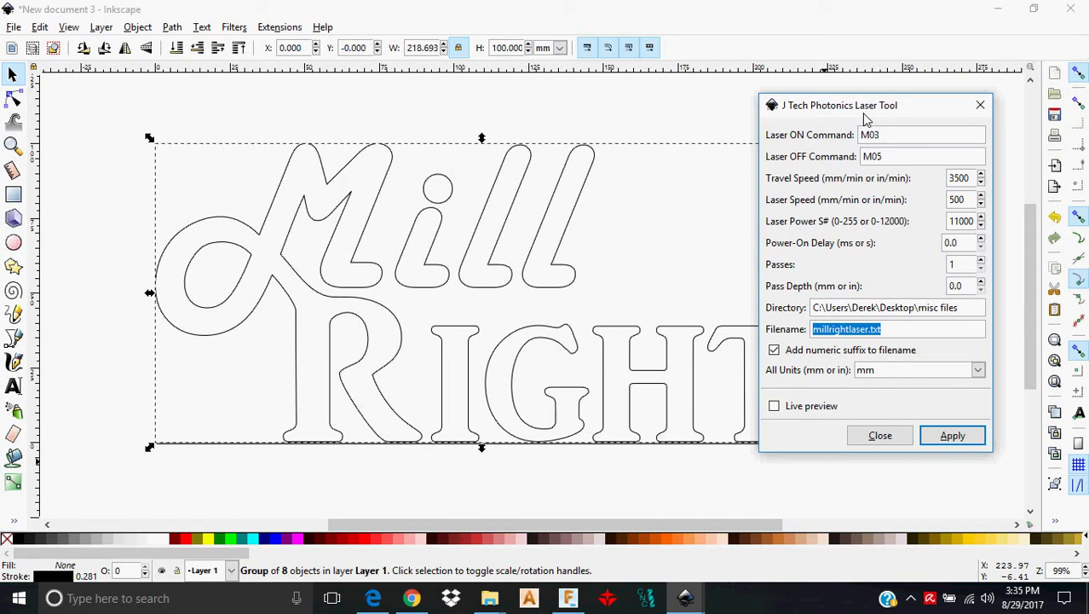
# - Apply the laser tool to generate the G-code with orientation points, close it, and select the logo
pyautogui.click(952, 436)
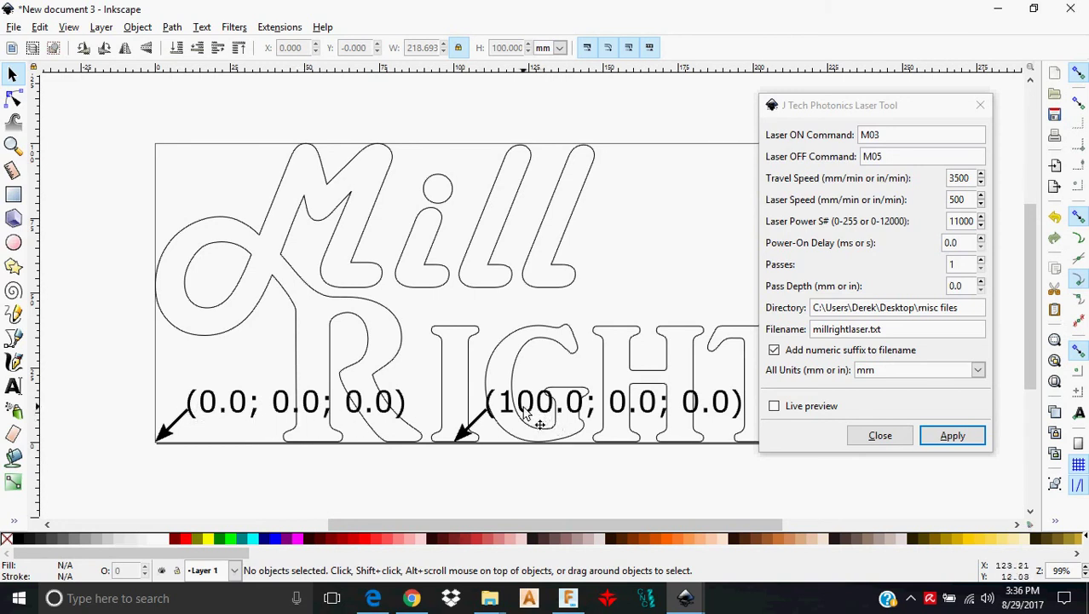
pyautogui.click(886, 439)
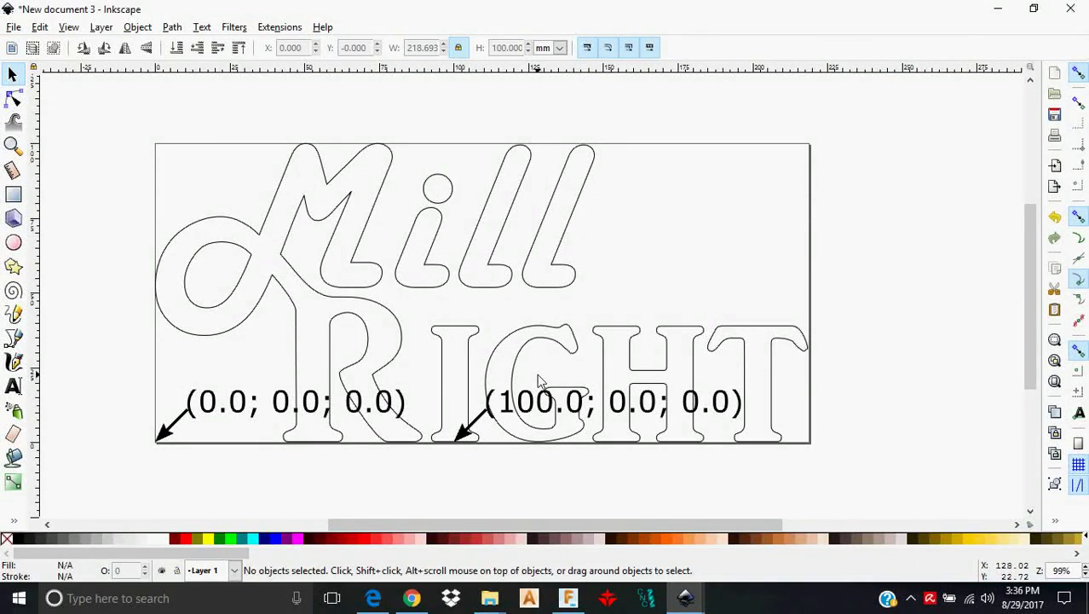
pyautogui.click(270, 216)
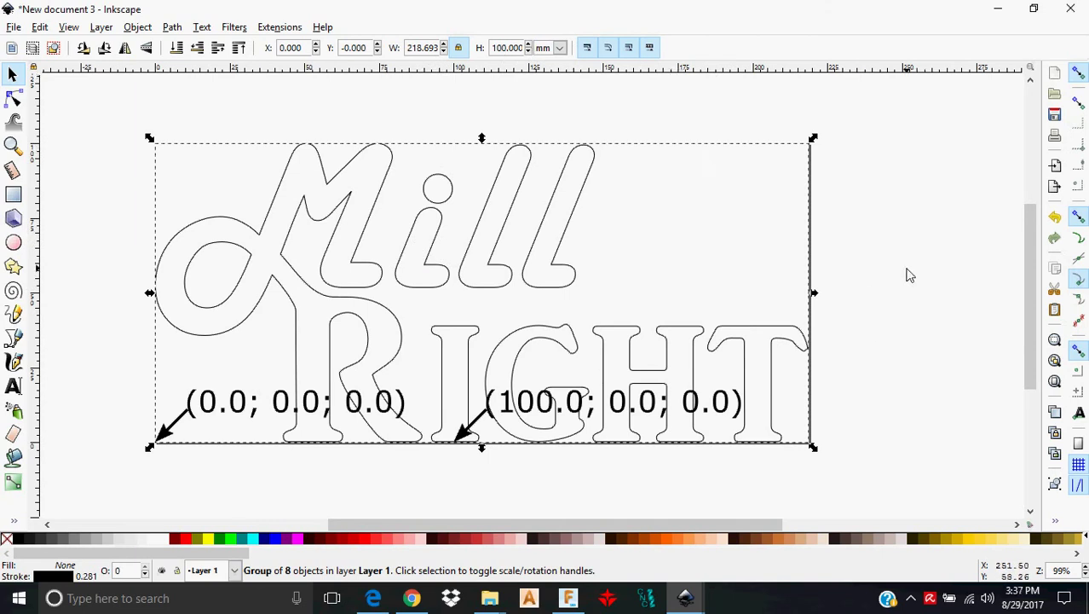
# - Check the drawing's layers, then switch to the Final dxf for fusion cutting document
pyautogui.click(235, 571)
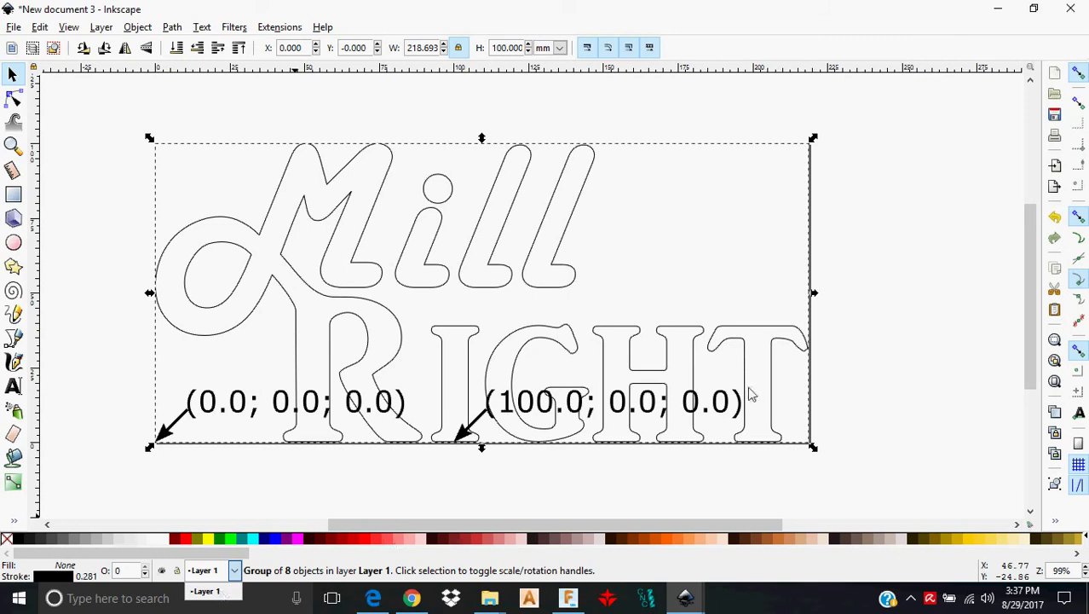
pyautogui.click(899, 294)
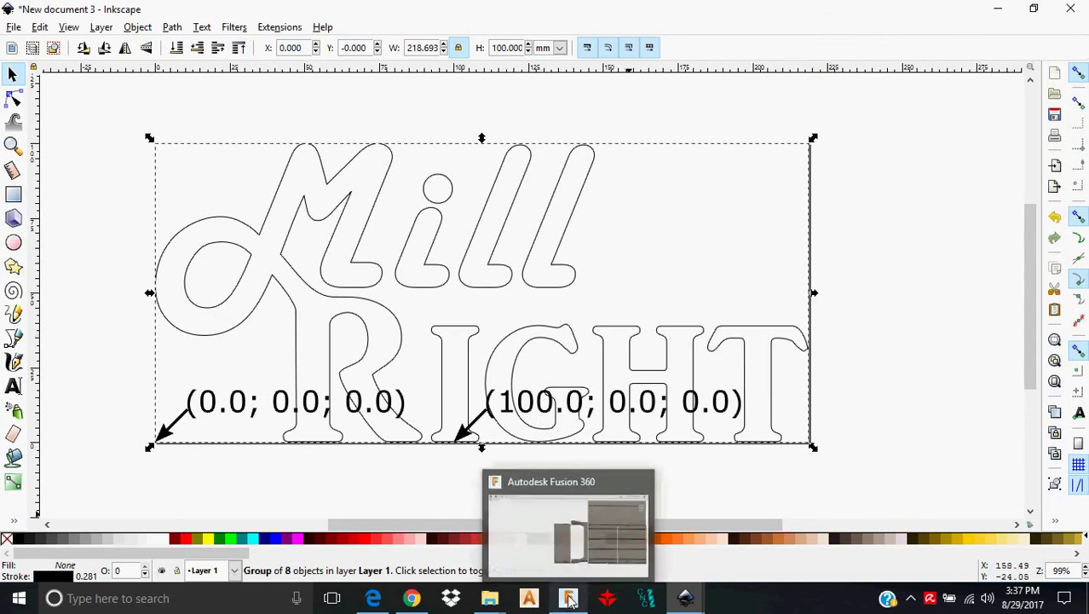
pyautogui.moveTo(688, 595)
pyautogui.click(617, 534)
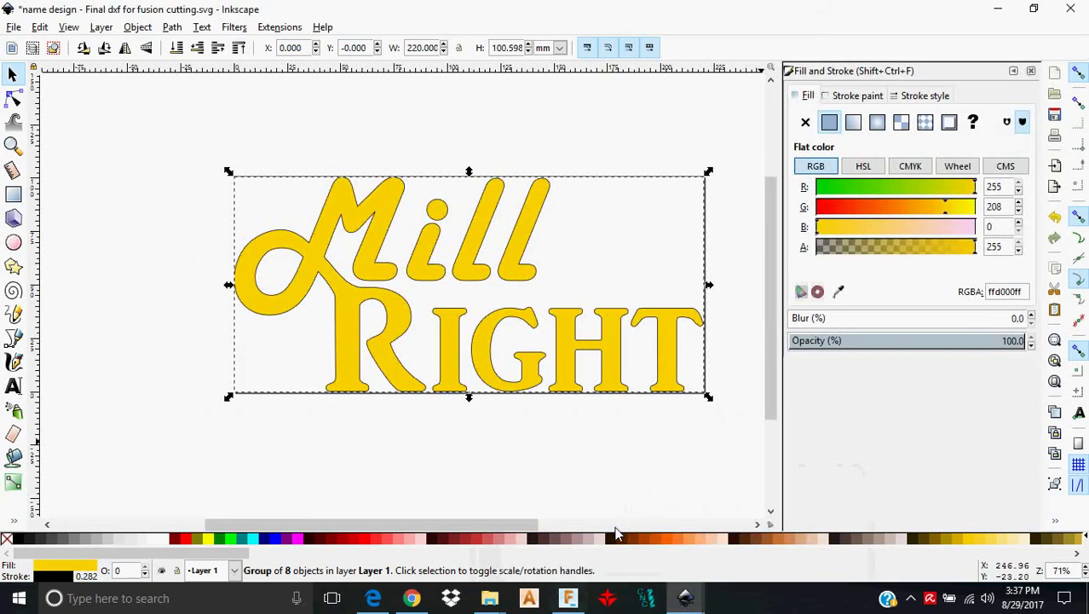
# - Set the Mill RIGHT lettering's fill to No paint, reselect the group, and close Fill and Stroke
pyautogui.click(805, 122)
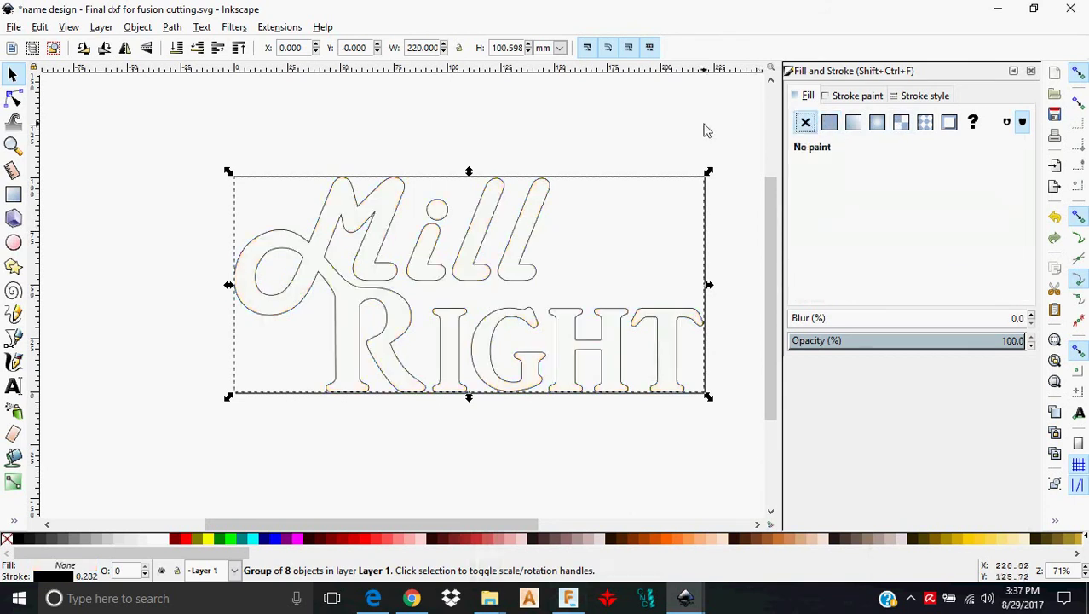
pyautogui.click(631, 481)
pyautogui.click(492, 225)
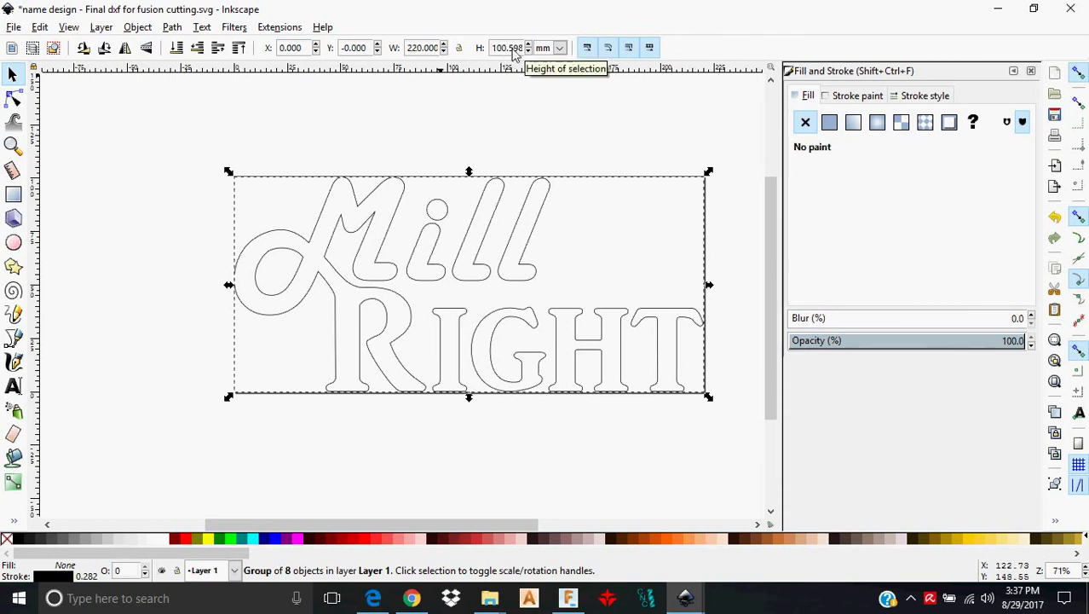
pyautogui.click(281, 28)
pyautogui.click(1030, 71)
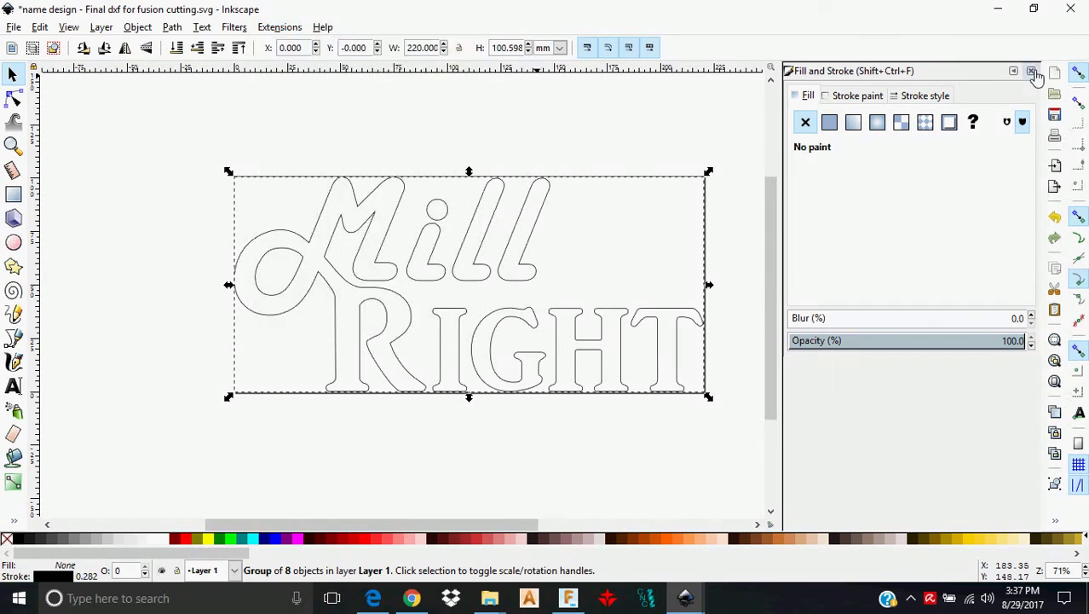
pyautogui.click(1031, 72)
pyautogui.click(285, 29)
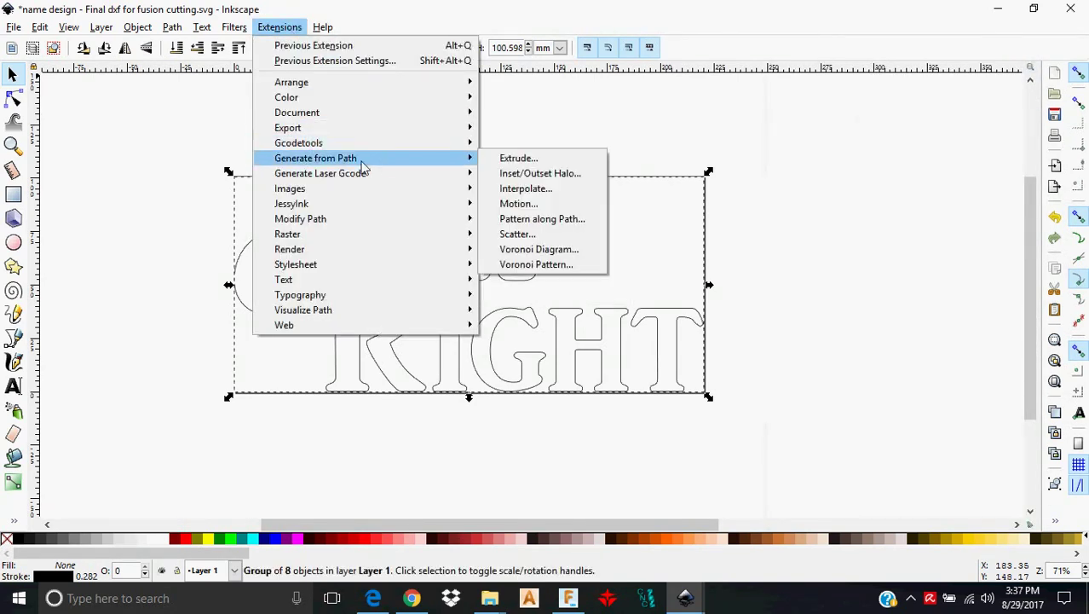
# - Run the J Tech Photonics Laser Tool on the outlines, producing markers at (0,0) and (100,0)
pyautogui.moveTo(425, 177)
pyautogui.click(613, 176)
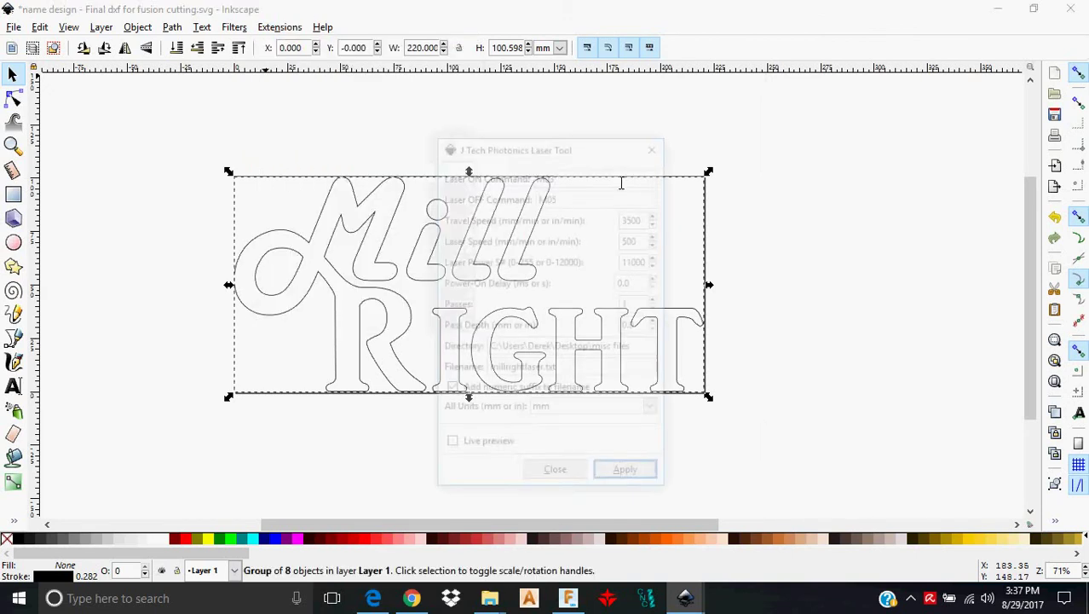
pyautogui.click(610, 475)
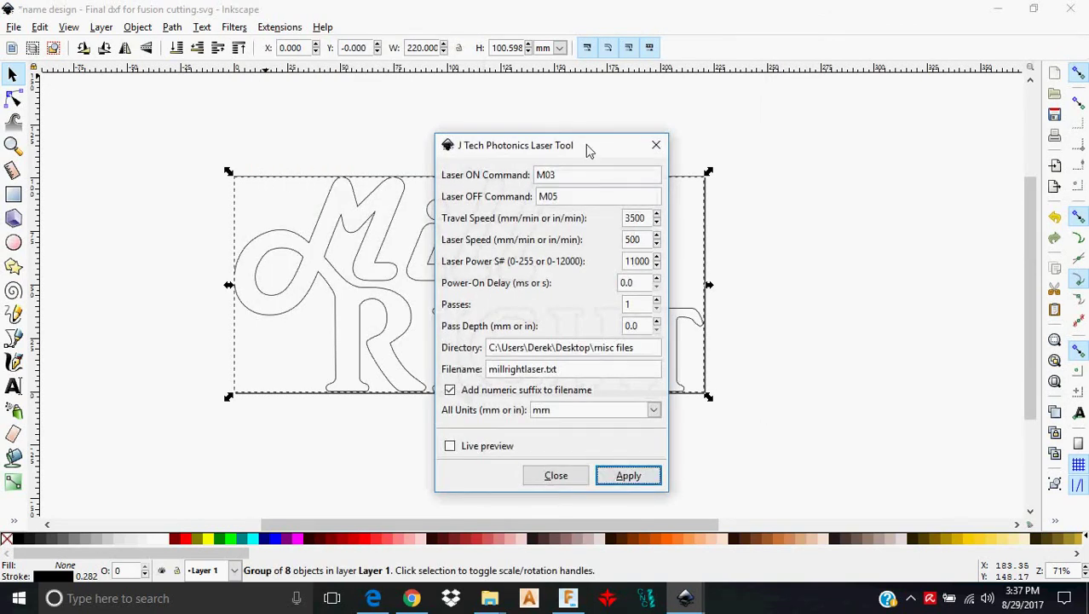
pyautogui.moveTo(586, 151); pyautogui.dragTo(877, 63)
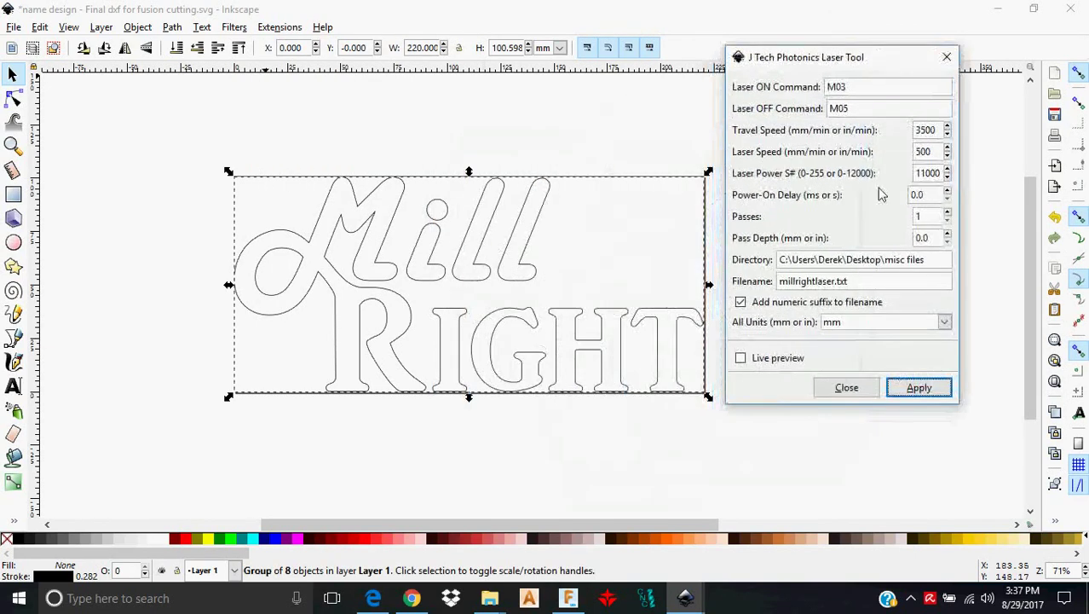
pyautogui.click(908, 390)
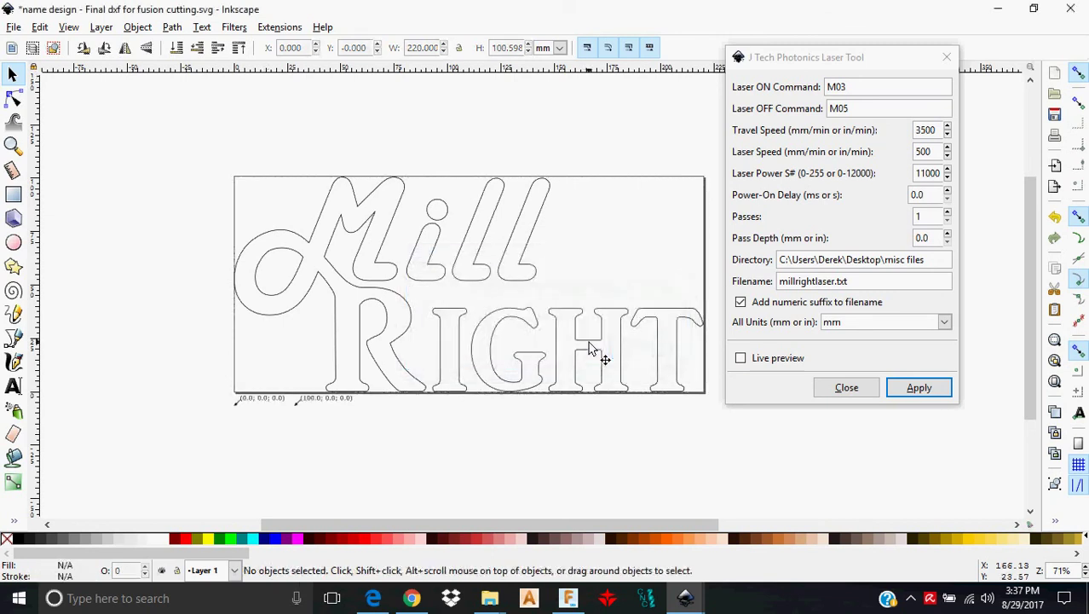
pyautogui.click(866, 397)
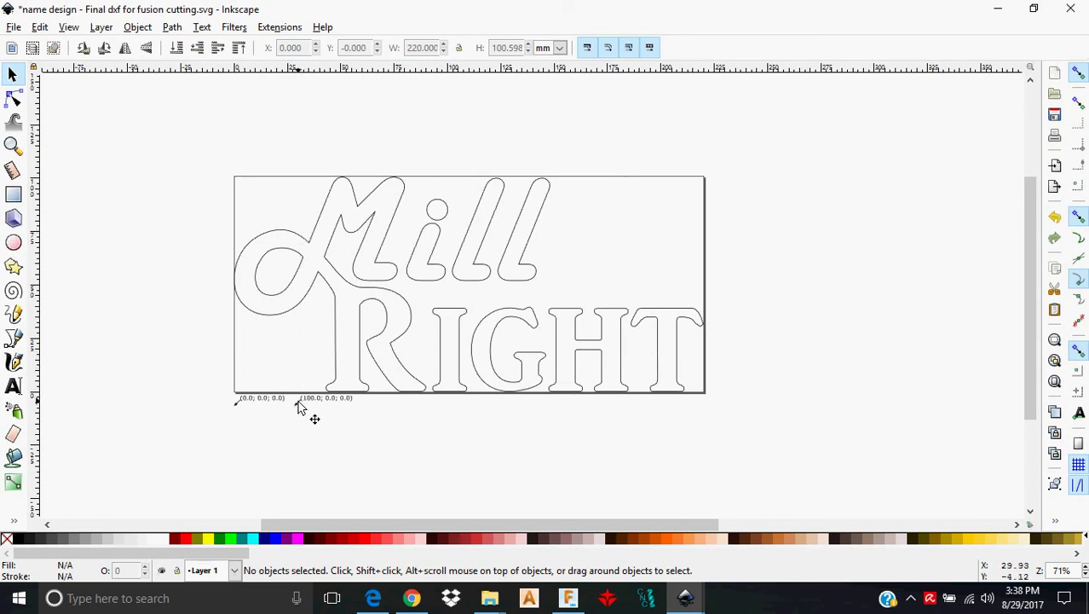
# - Open millrightlaser_0005.txt from misc files in Notepad, highlight its first G1 line, then close it
pyautogui.moveTo(489, 598)
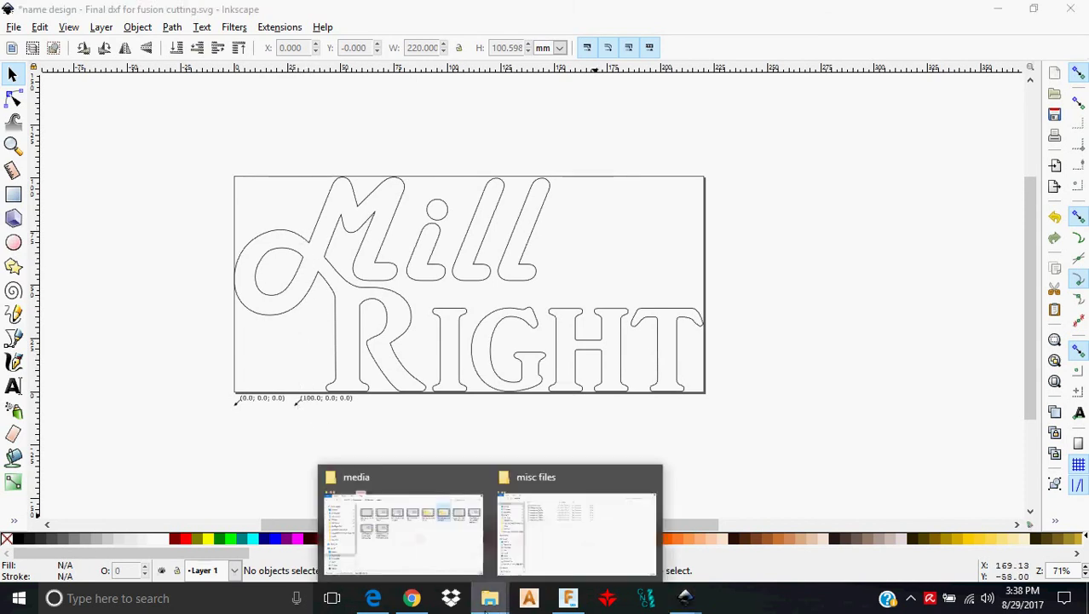
pyautogui.click(555, 550)
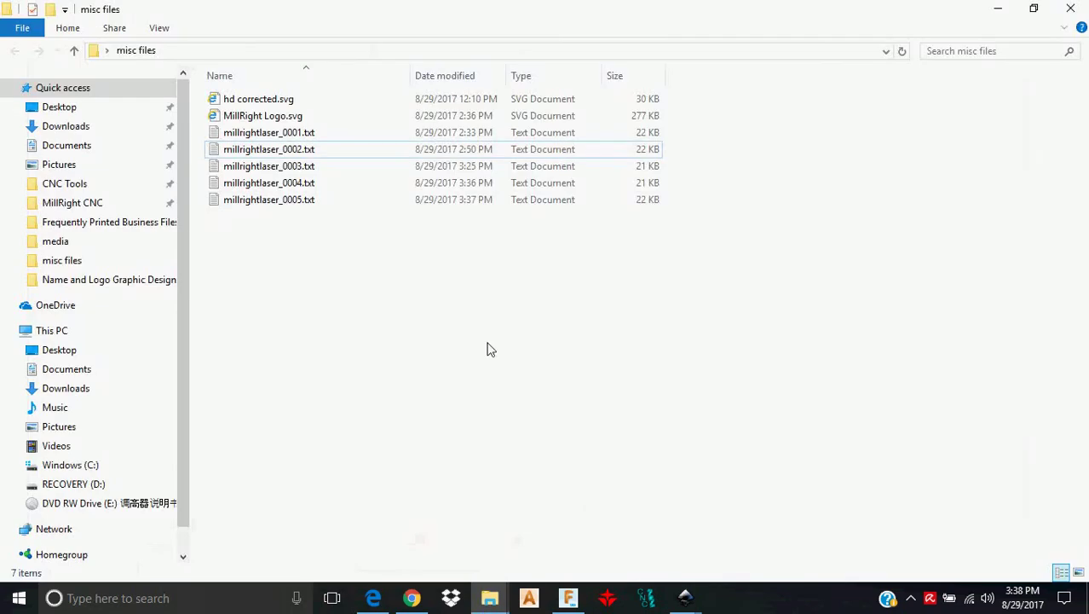
pyautogui.doubleClick(319, 205)
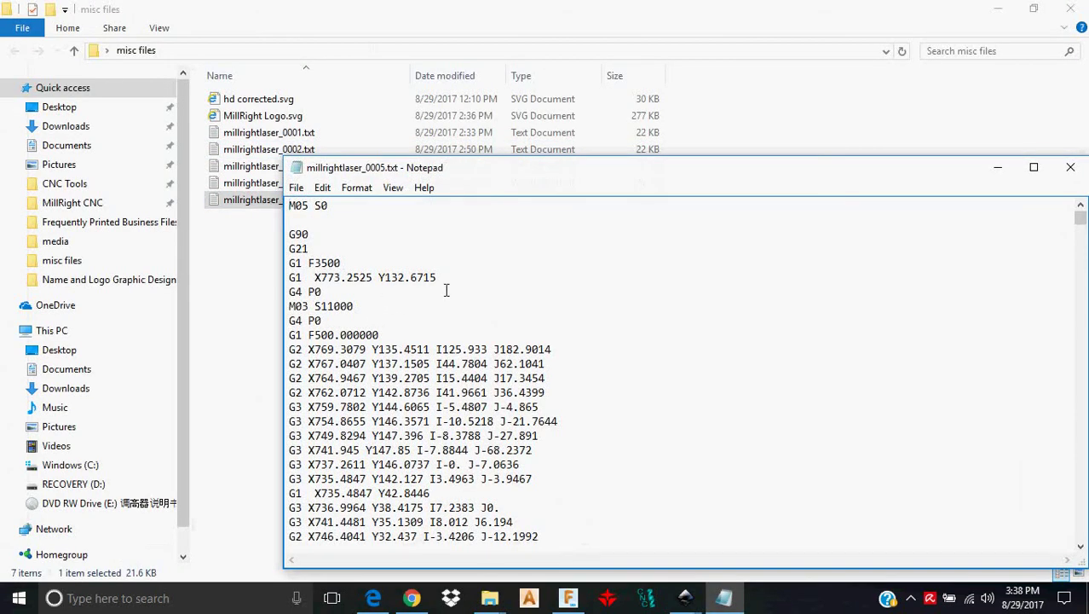
pyautogui.hotkey('shift', 'Home')
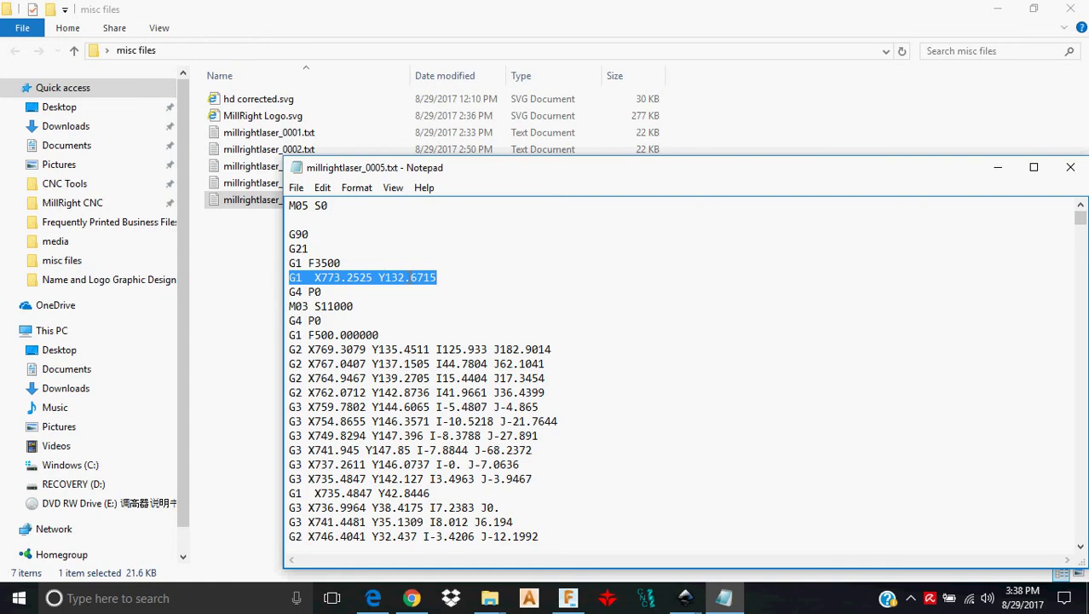
pyautogui.click(1071, 168)
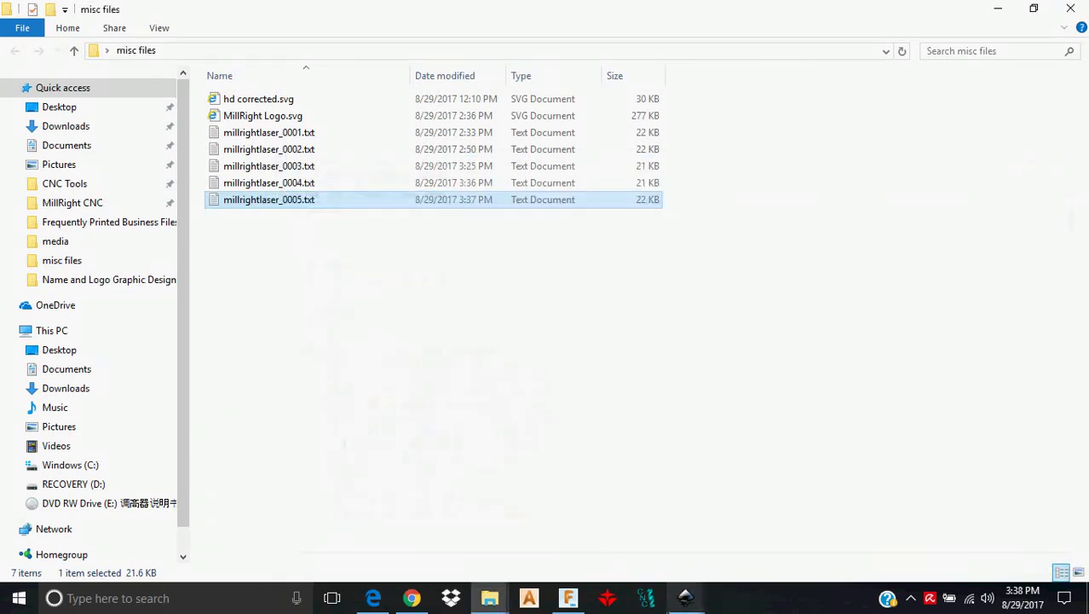
pyautogui.moveTo(673, 603)
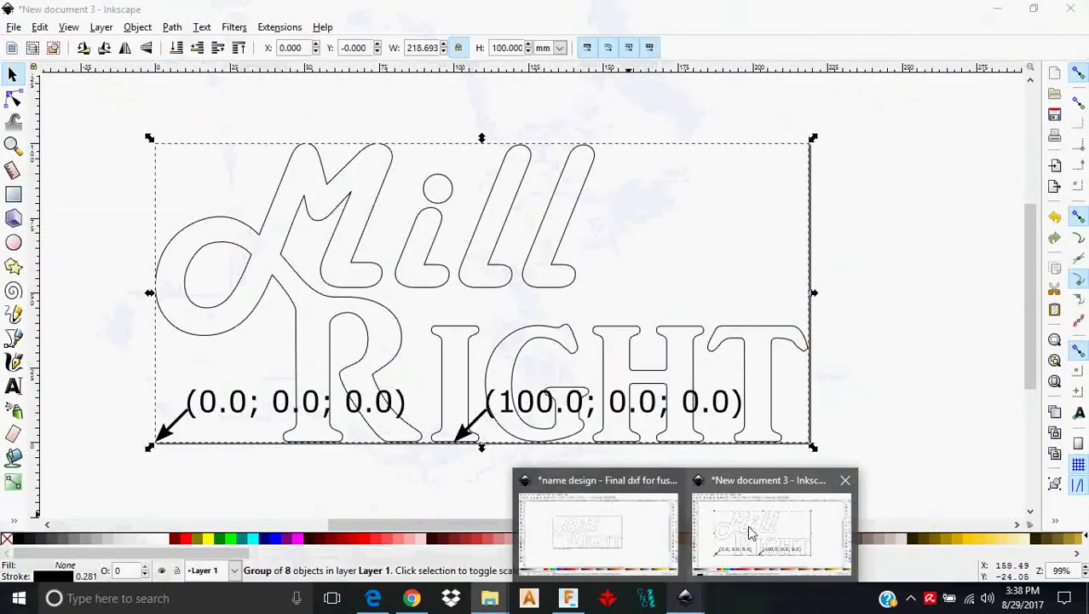
# - Delete the orientation-point labels below the Mill RIGHT logo in the name design, then create a new document
pyautogui.click(573, 537)
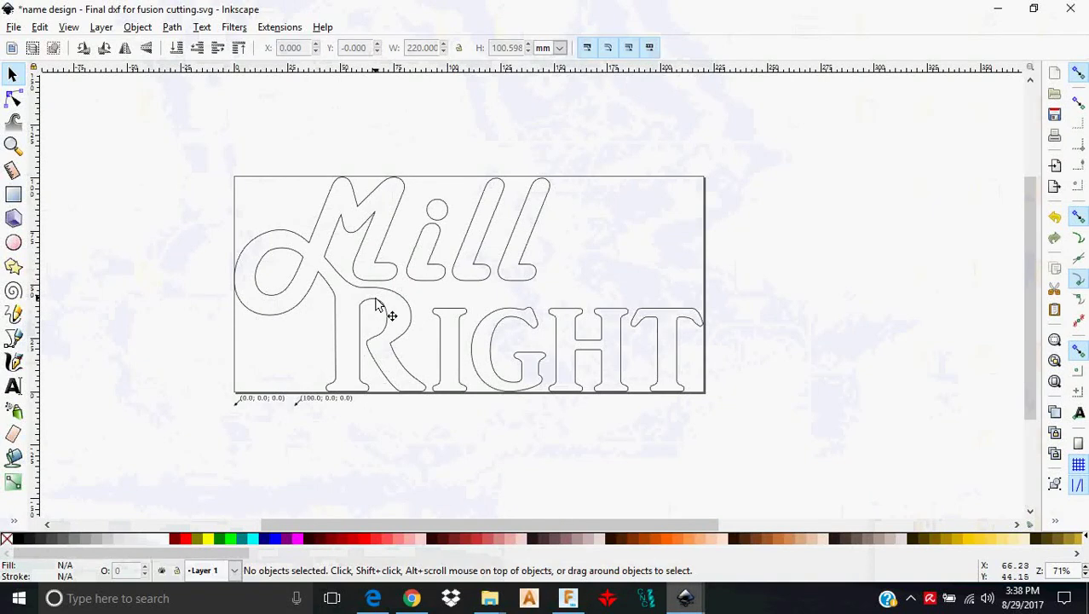
pyautogui.click(315, 406)
pyautogui.press('Delete')
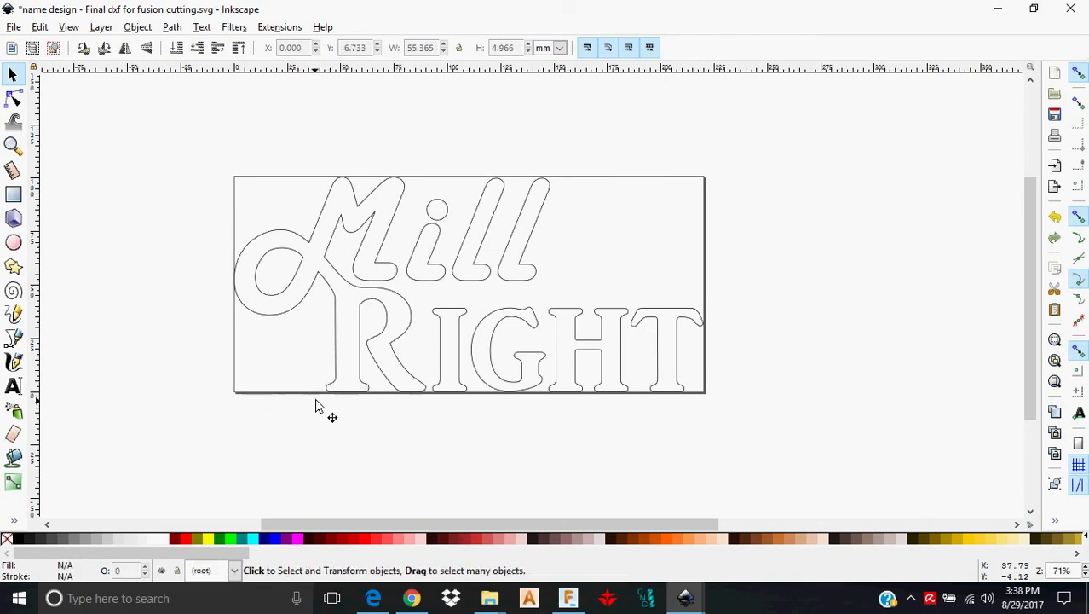
pyautogui.hotkey('ctrl', 'a')
pyautogui.press('Escape')
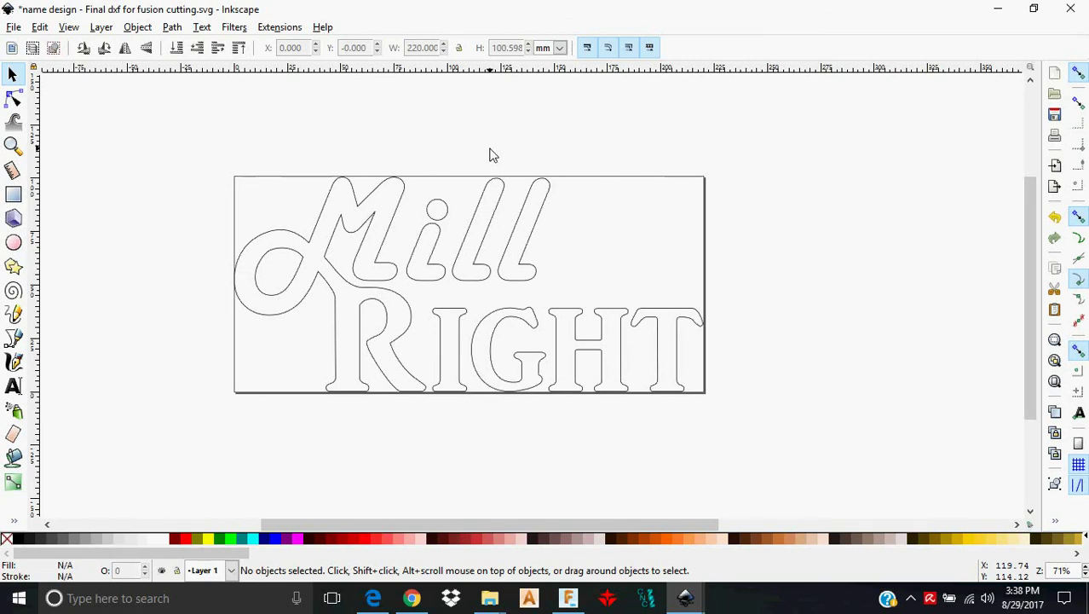
pyautogui.click(12, 27)
pyautogui.click(25, 49)
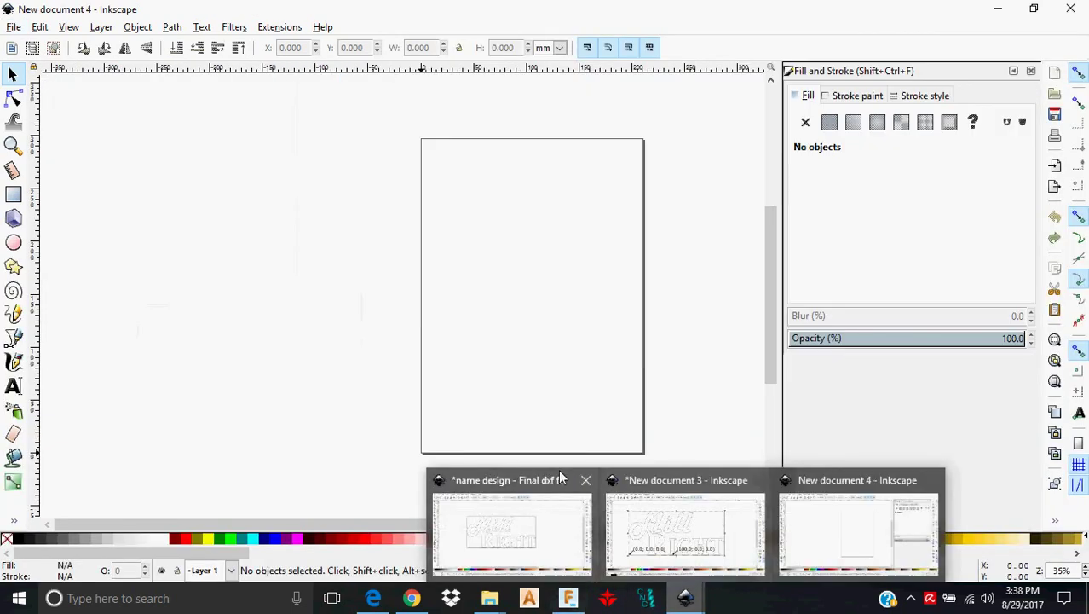
# - Close Fill and Stroke in the new document, then return to the name design and select the Mill RIGHT group
pyautogui.click(1031, 73)
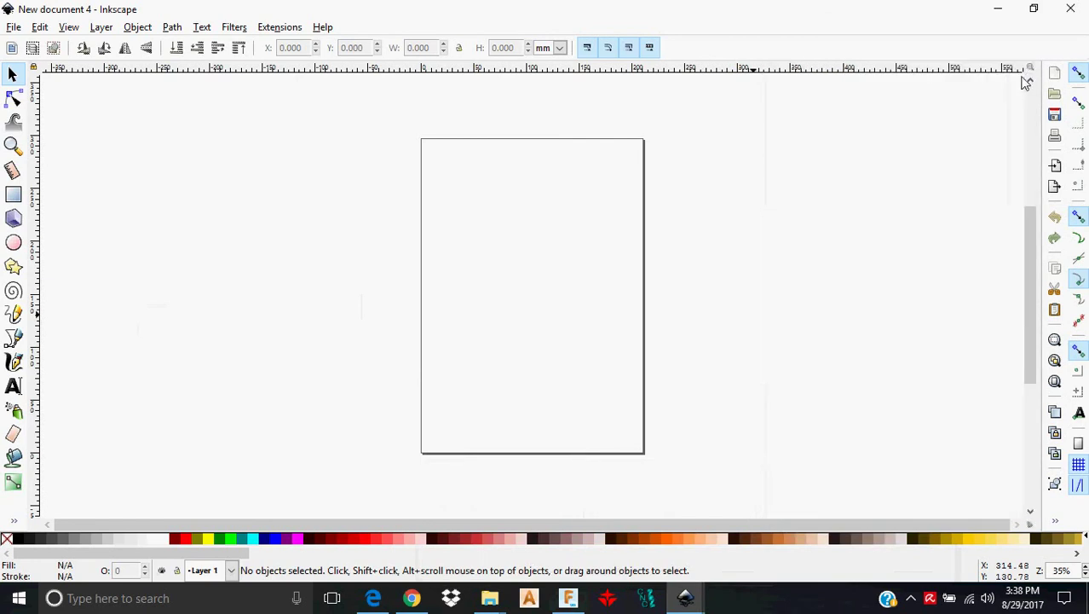
pyautogui.moveTo(687, 601)
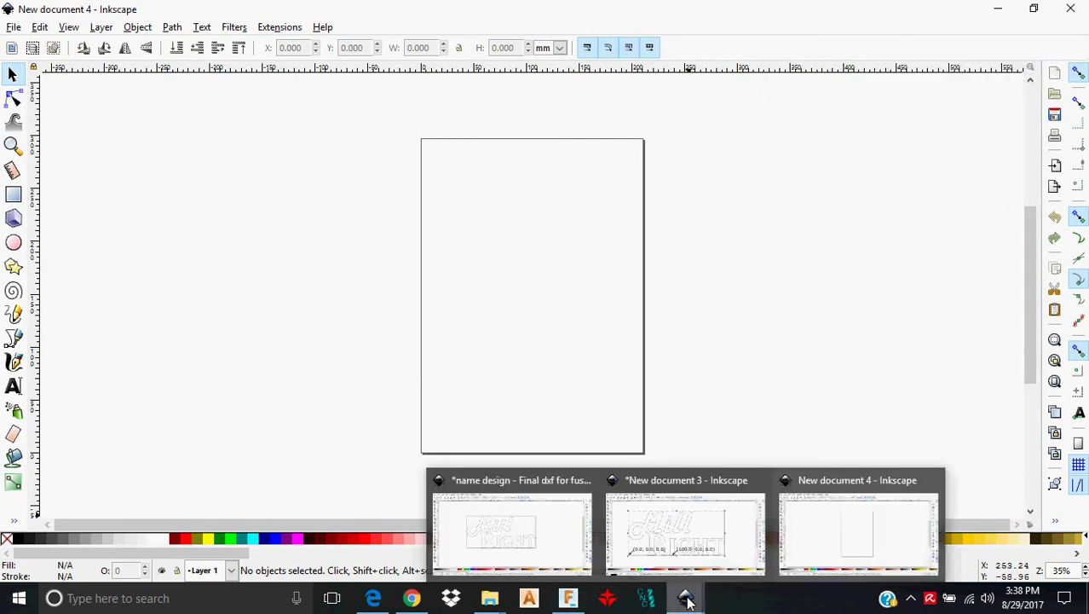
pyautogui.click(480, 519)
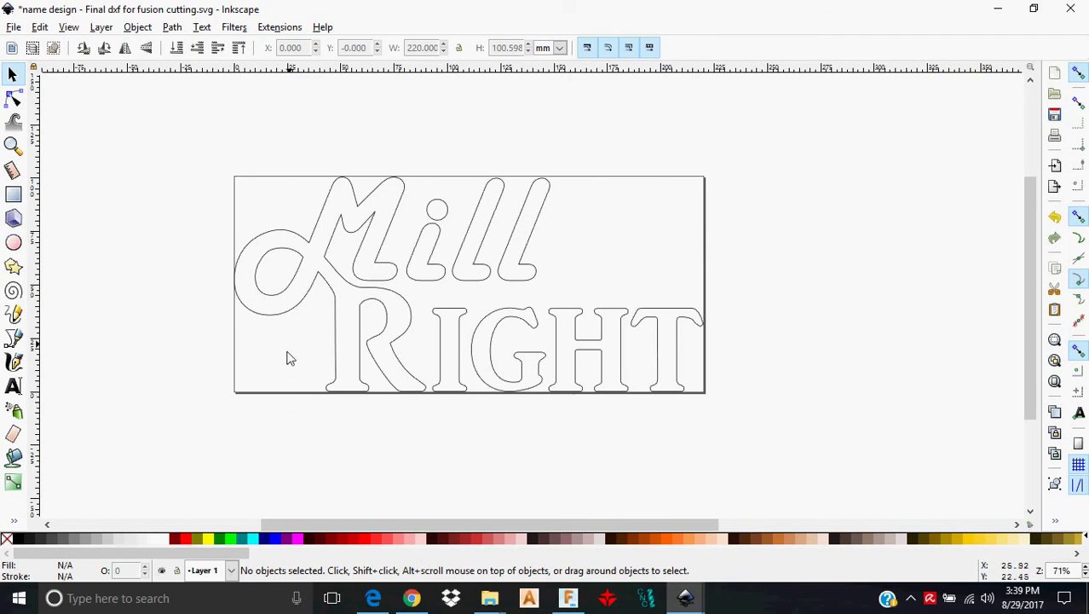
pyautogui.click(692, 351)
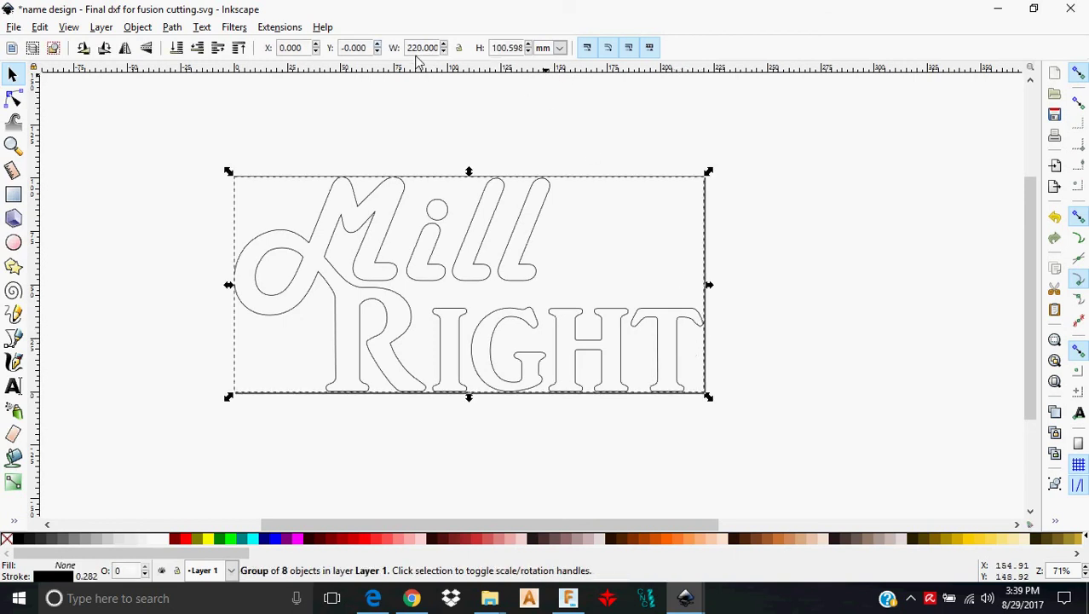
# - Copy the Mill RIGHT logo from the name design and paste it into New document 4
pyautogui.click(283, 159)
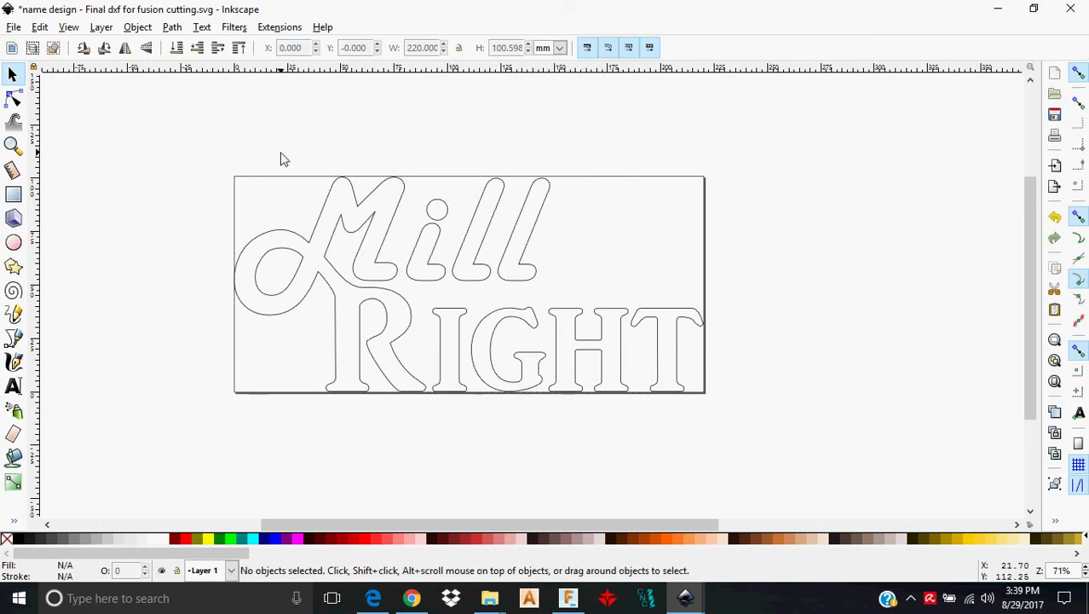
pyautogui.moveTo(174, 117); pyautogui.dragTo(840, 470)
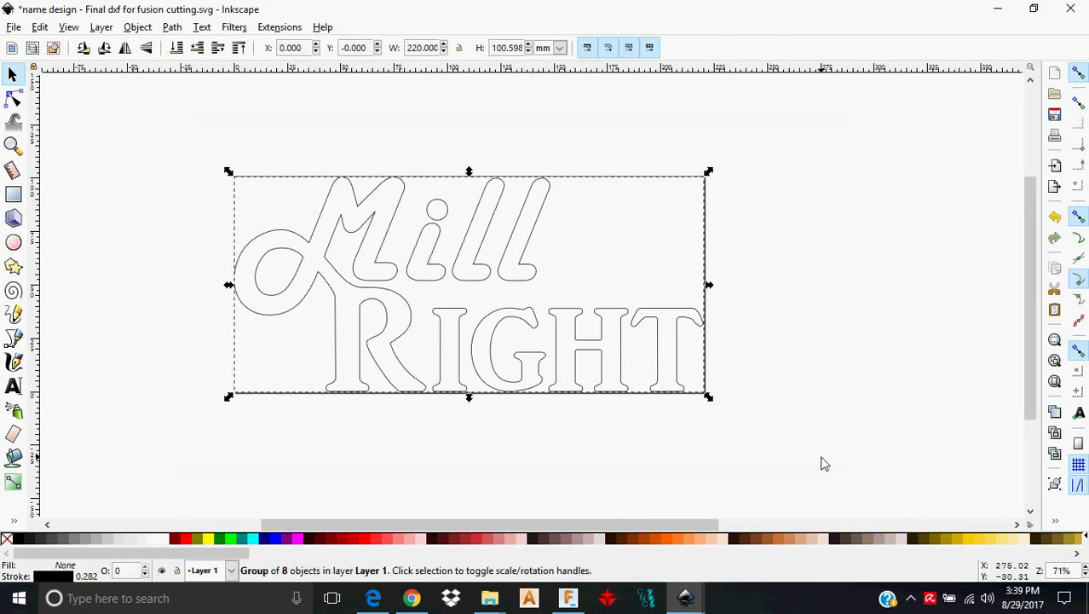
pyautogui.press('ctrl')
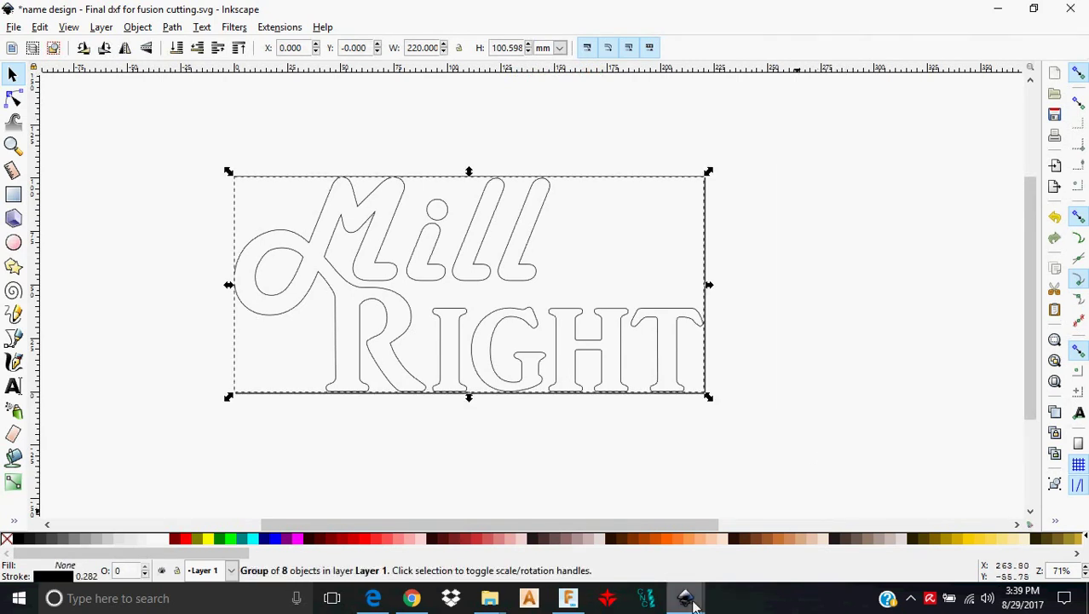
pyautogui.moveTo(694, 603)
pyautogui.click(863, 520)
pyautogui.hotkey('ctrl', 'v')
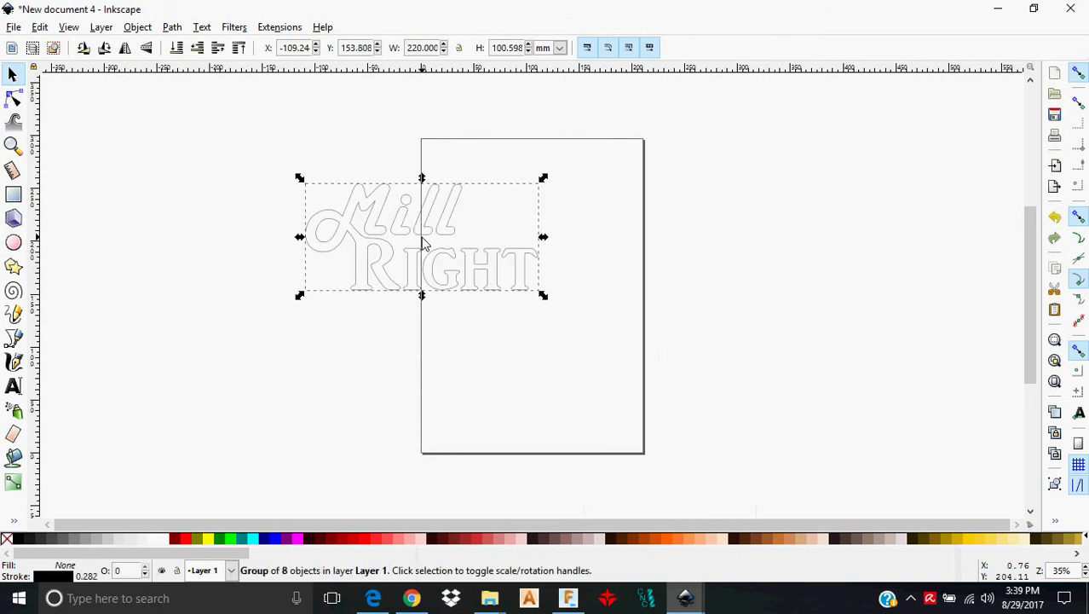
# - Position the pasted logo group at X 0, Y 0, the page's bottom-left corner
pyautogui.click(315, 341)
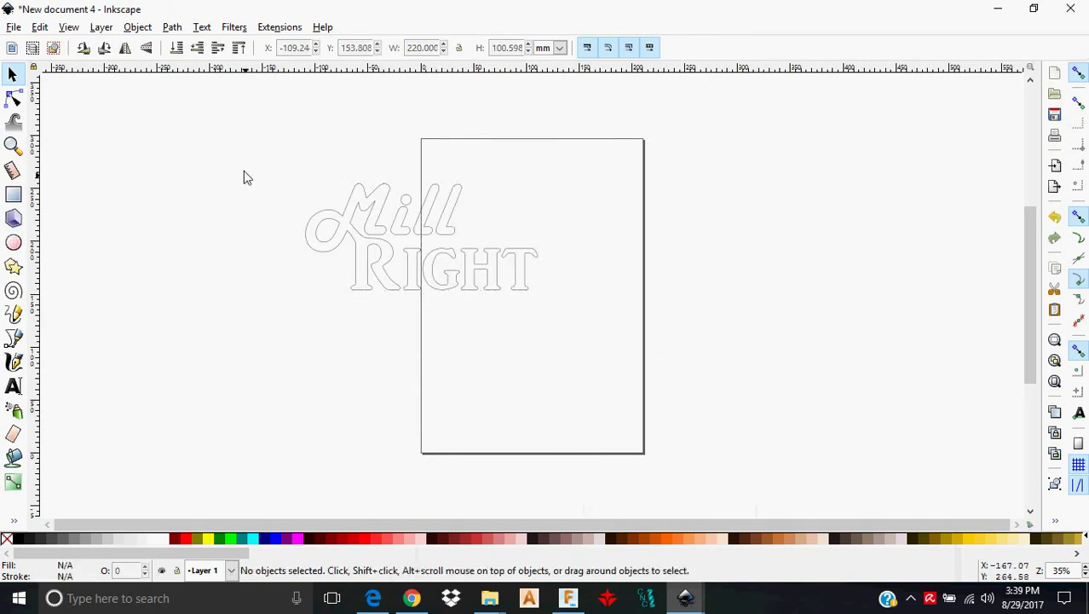
pyautogui.moveTo(243, 153); pyautogui.dragTo(652, 343)
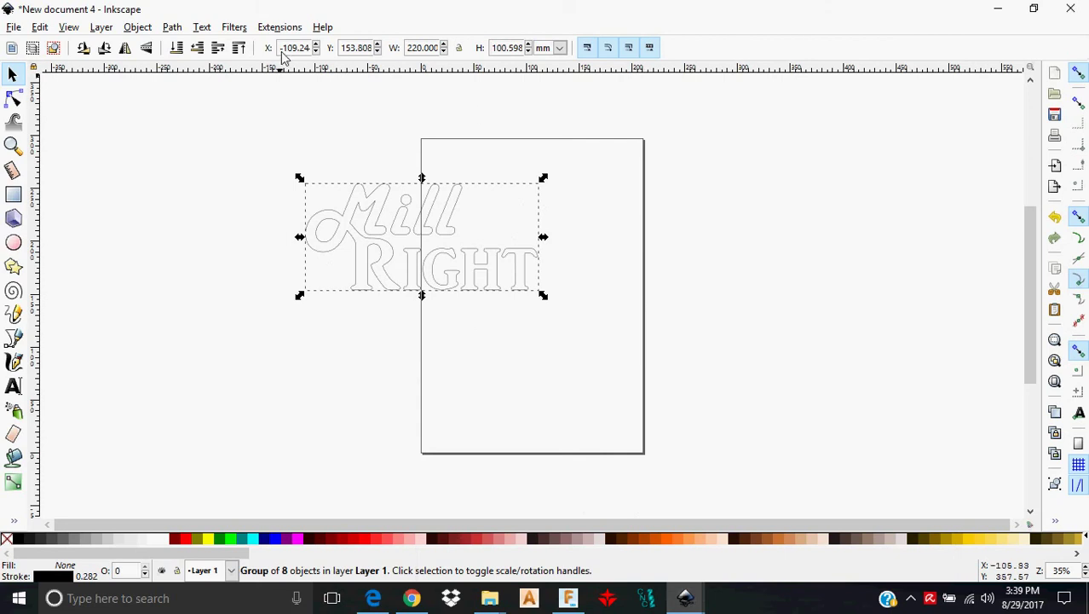
pyautogui.moveTo(282, 51); pyautogui.dragTo(328, 53)
pyautogui.write('0')
pyautogui.press('Tab')
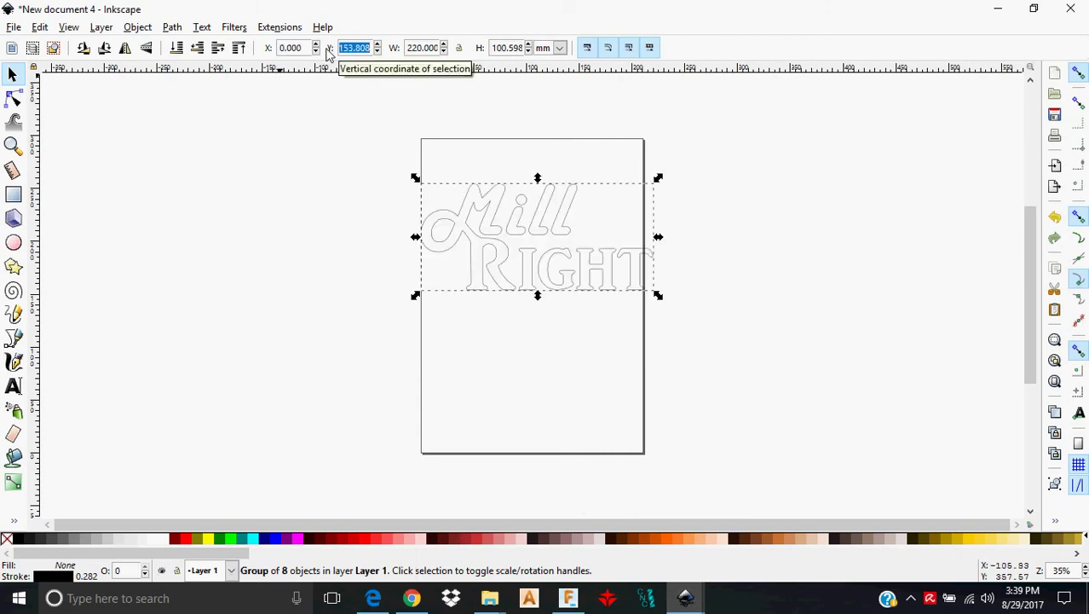
pyautogui.write('0')
pyautogui.press('Tab')
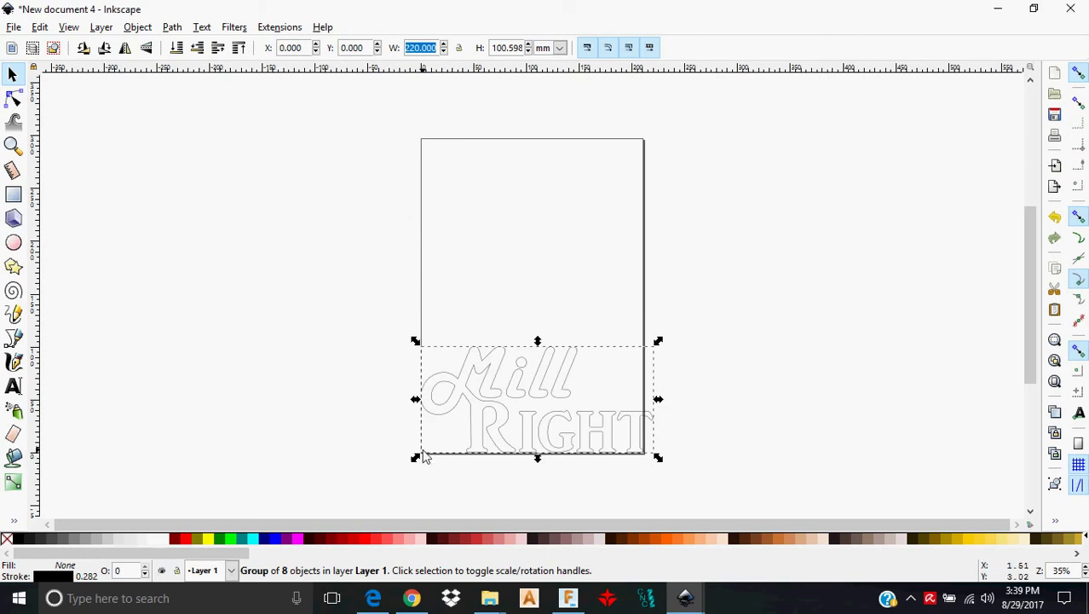
pyautogui.click(418, 332)
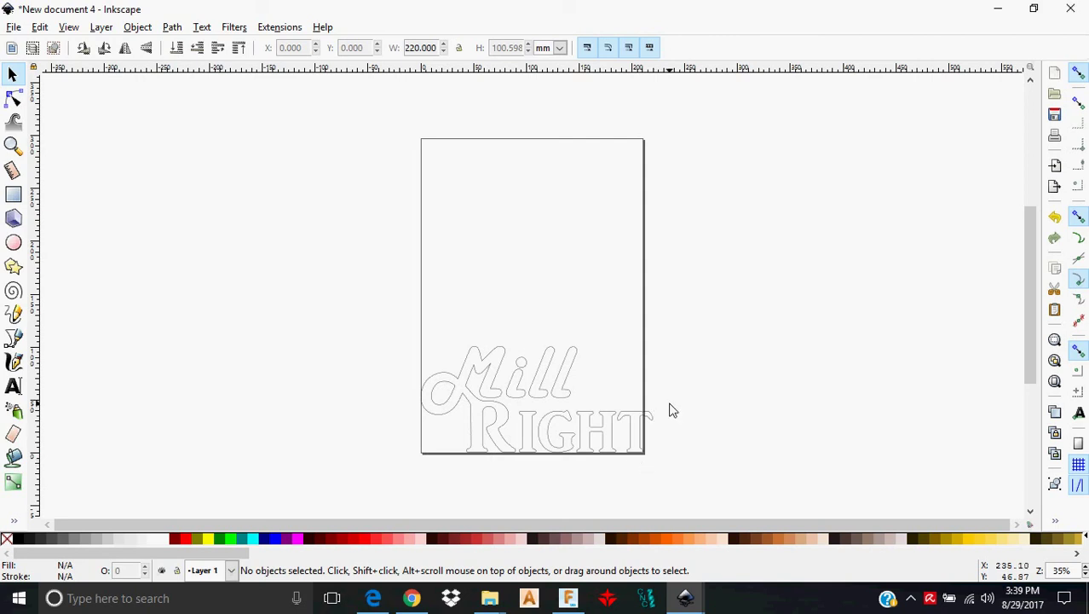
pyautogui.click(555, 432)
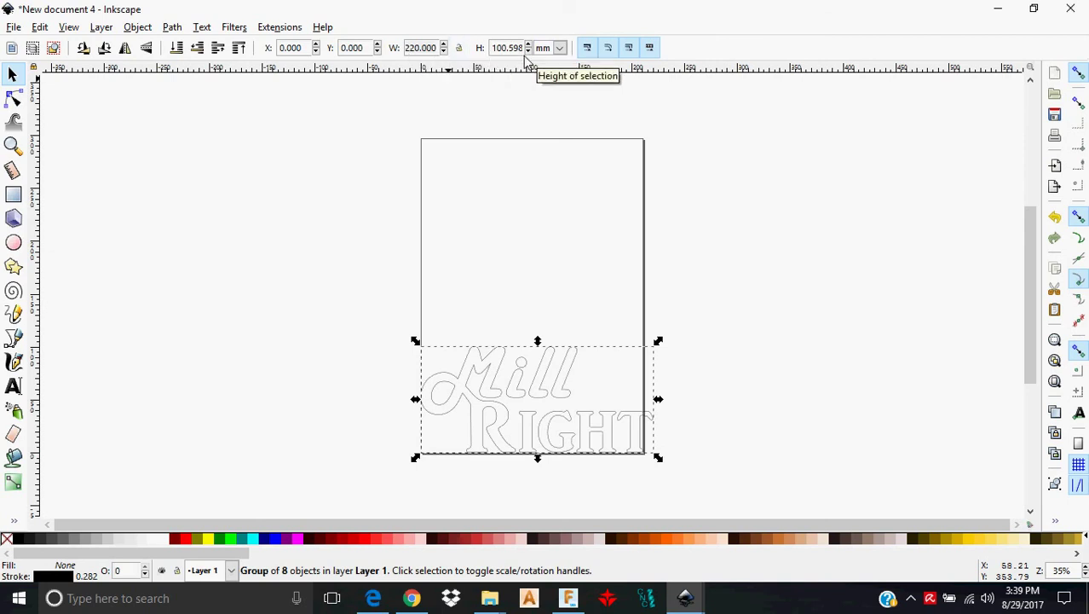
# - Set the page size to 220 × 101 mm in Document Properties
pyautogui.click(192, 85)
pyautogui.click(13, 26)
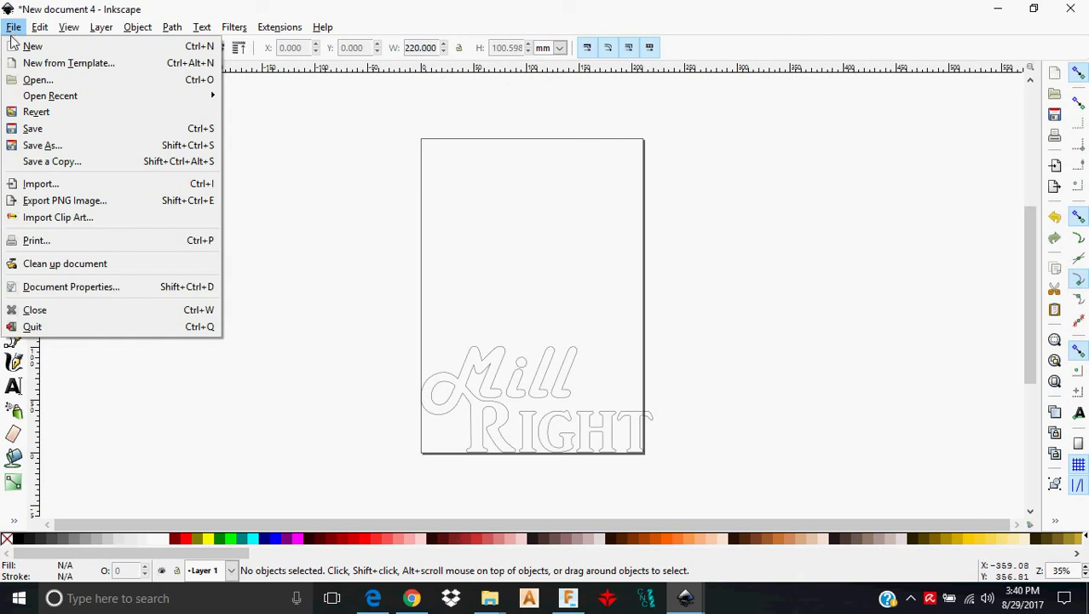
pyautogui.click(53, 287)
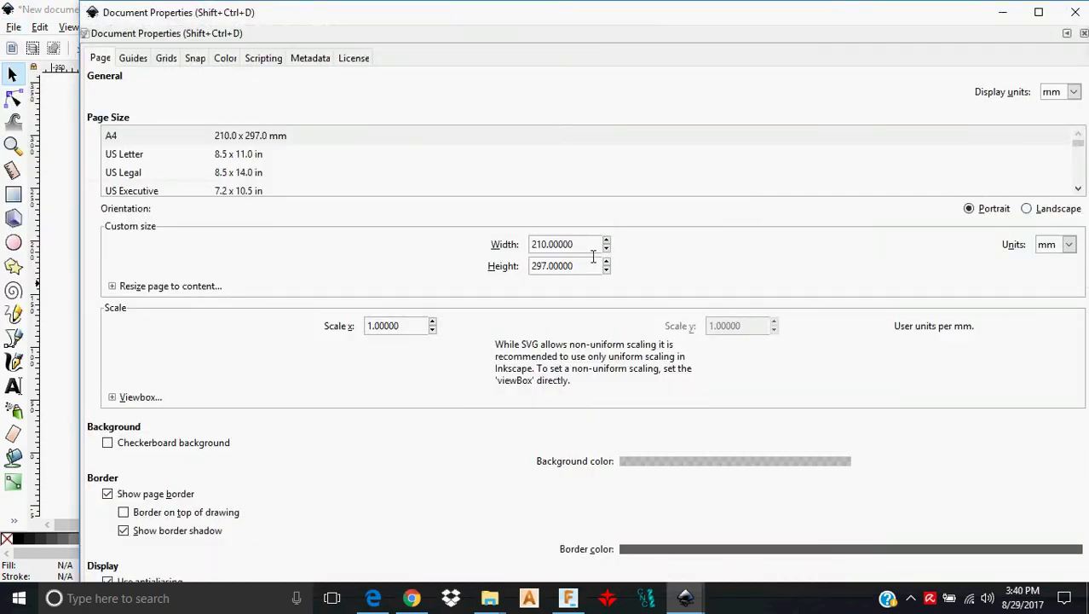
pyautogui.write('220')
pyautogui.press('Tab')
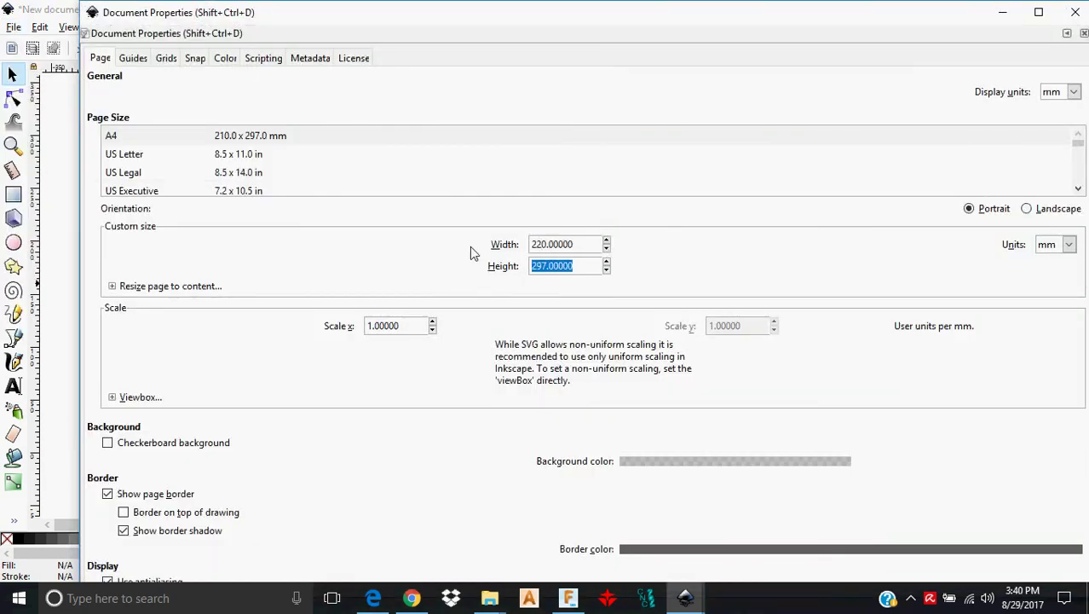
pyautogui.write('101')
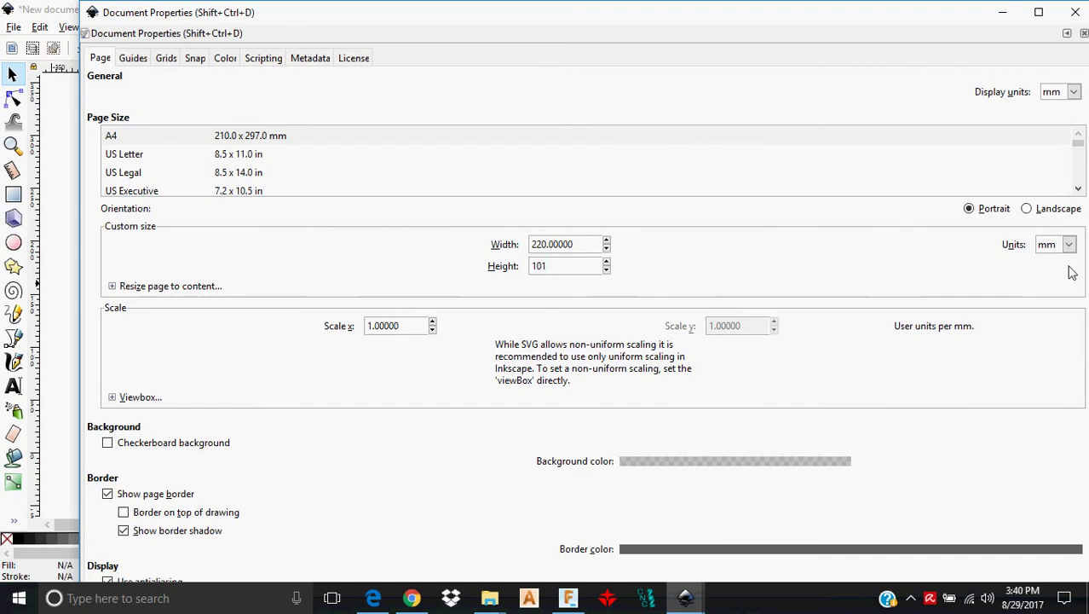
pyautogui.click(1083, 32)
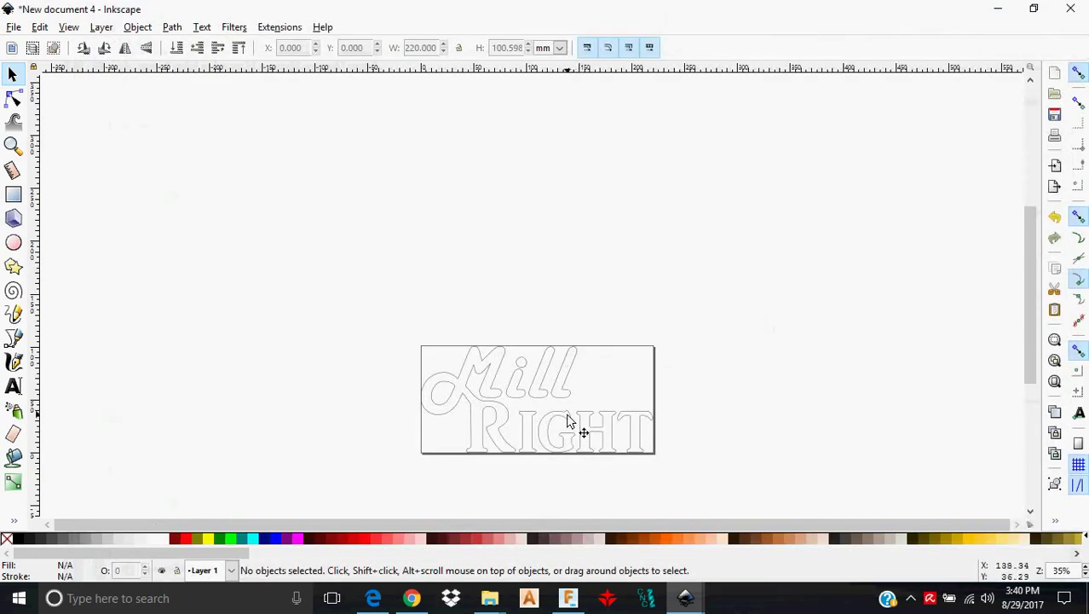
pyautogui.scroll(2, 604, 236)
pyautogui.scroll(3, 603, 236)
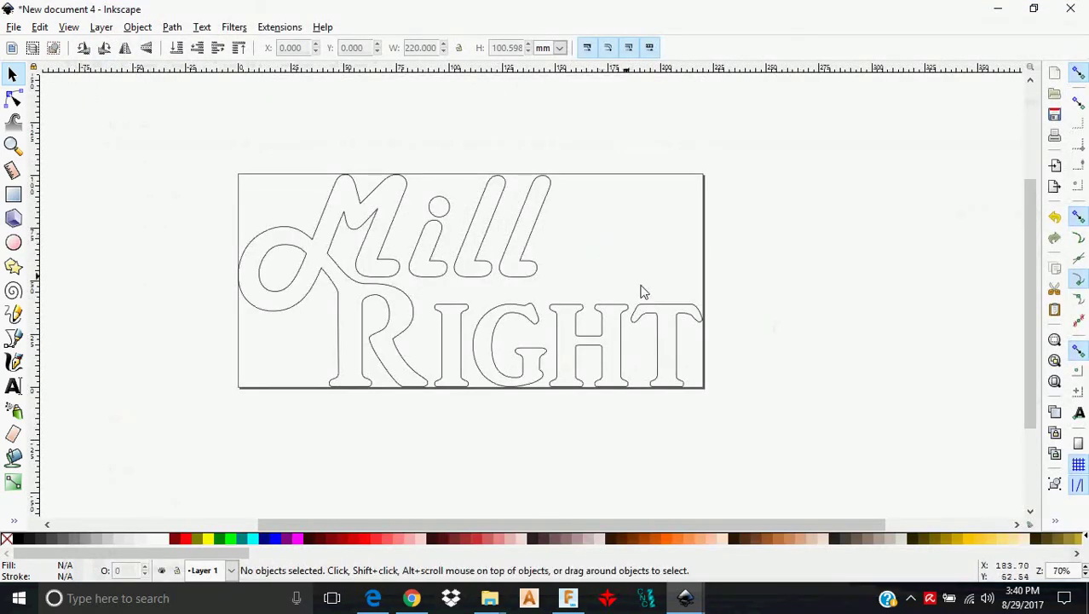
pyautogui.click(530, 244)
pyautogui.moveTo(532, 244); pyautogui.dragTo(343, 184)
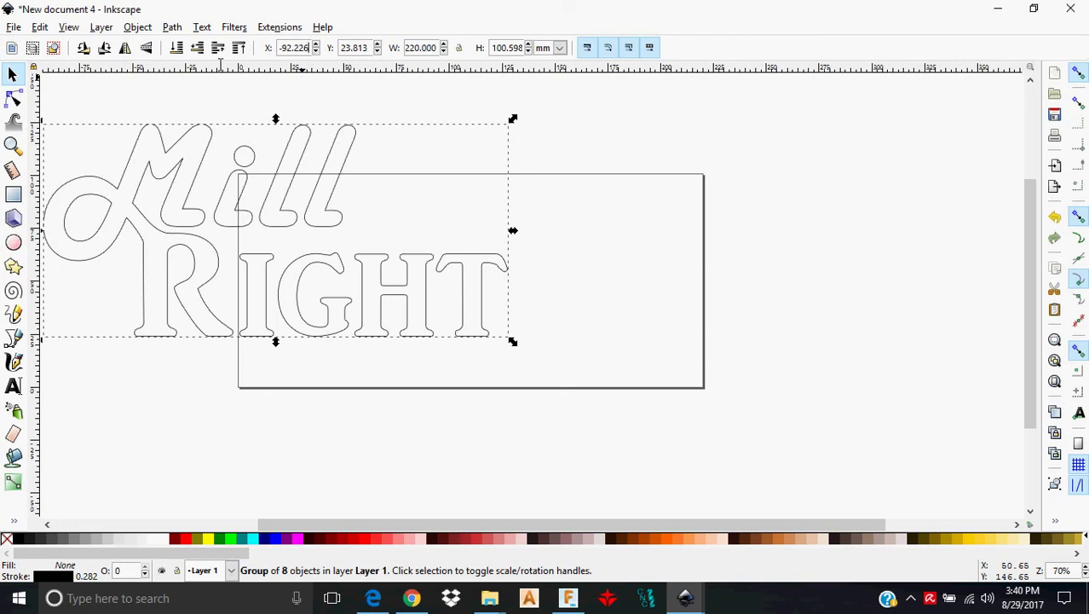
pyautogui.moveTo(314, 49); pyautogui.dragTo(249, 49)
pyautogui.write('0')
pyautogui.press('Tab')
pyautogui.write('0')
pyautogui.press('Tab')
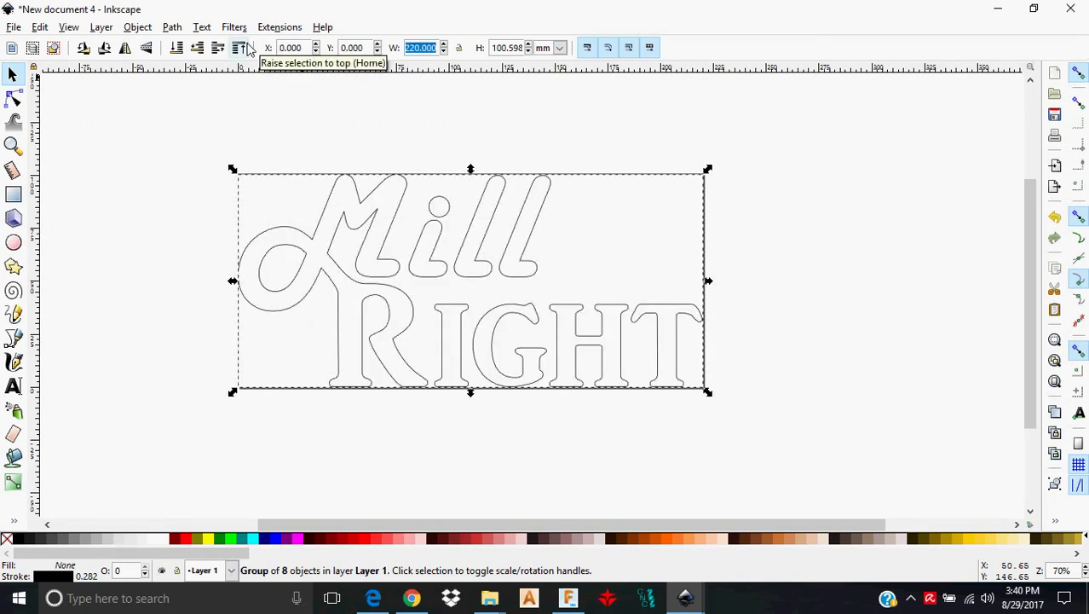
pyautogui.click(435, 458)
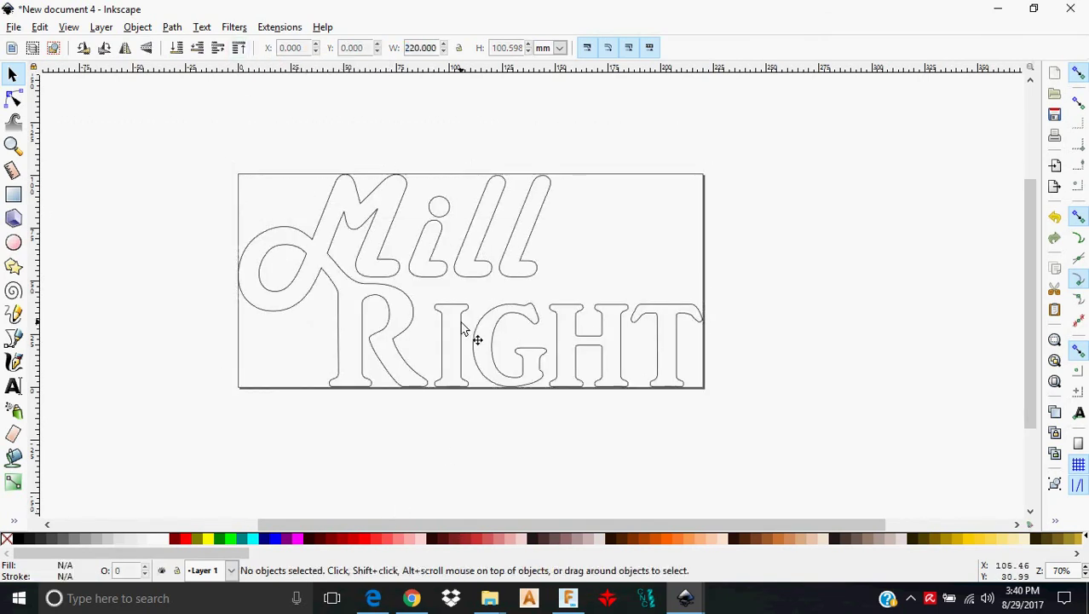
pyautogui.moveTo(702, 604)
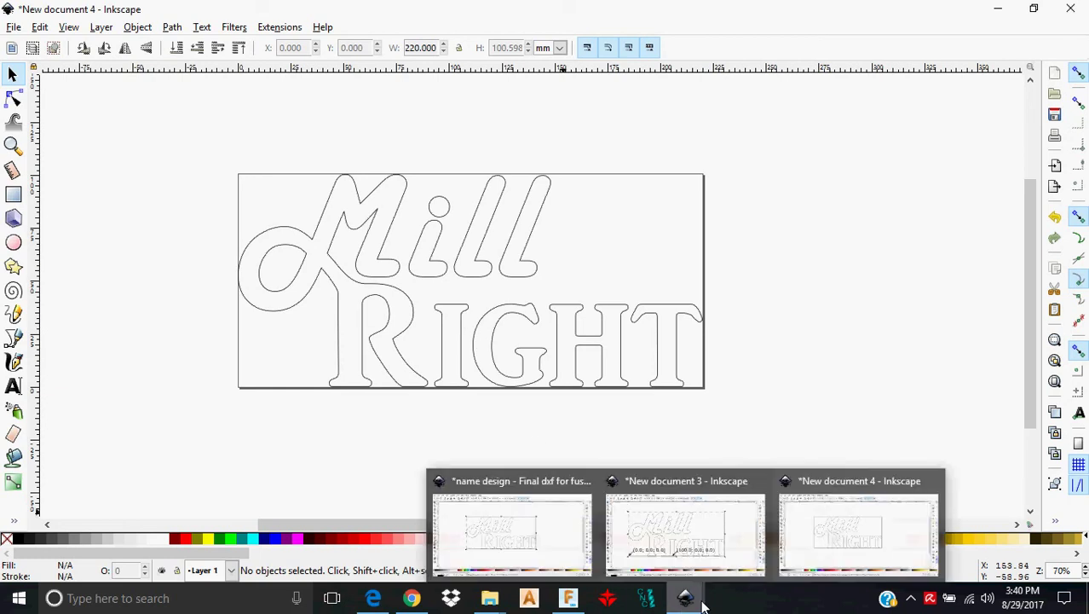
pyautogui.click(473, 522)
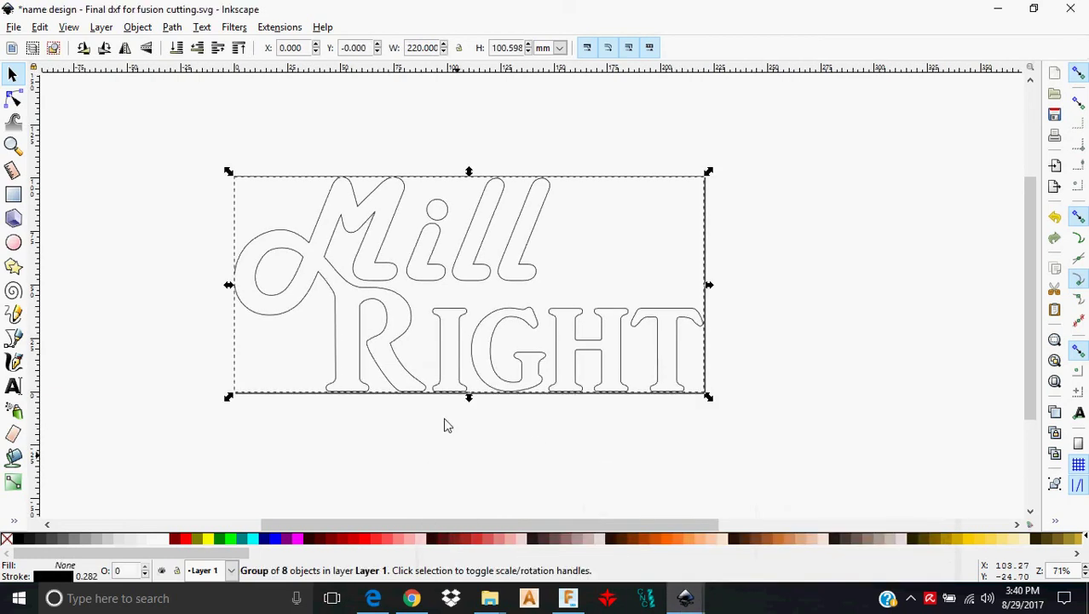
pyautogui.click(301, 409)
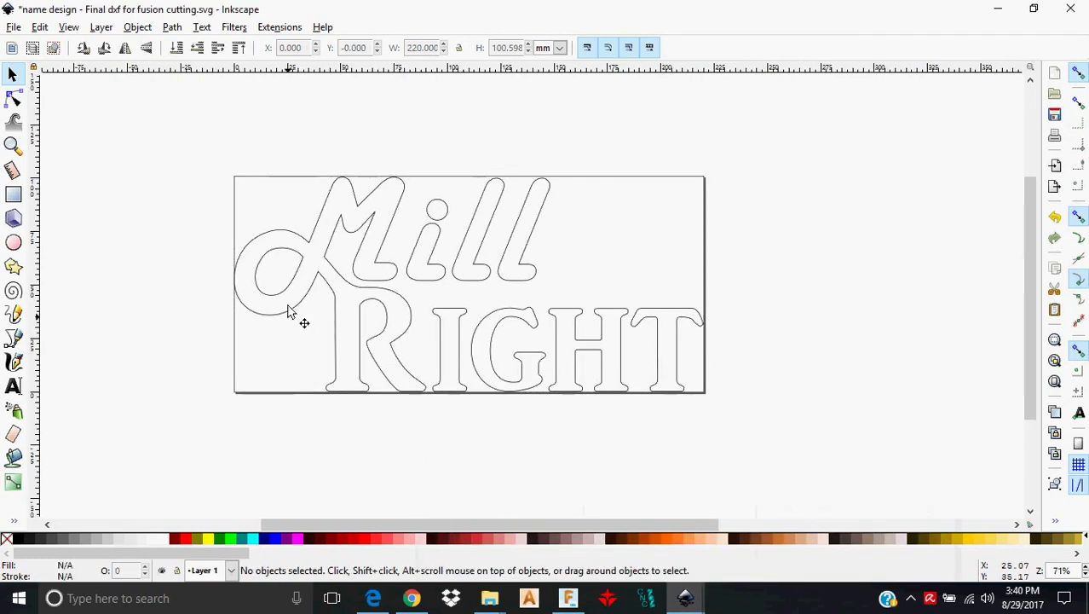
pyautogui.moveTo(706, 603)
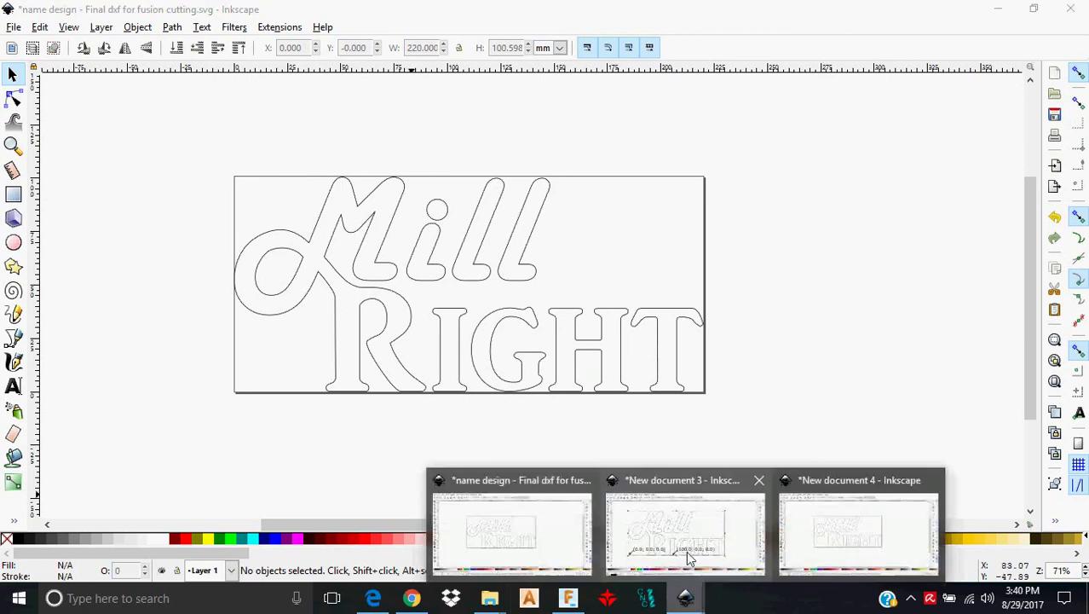
pyautogui.click(812, 525)
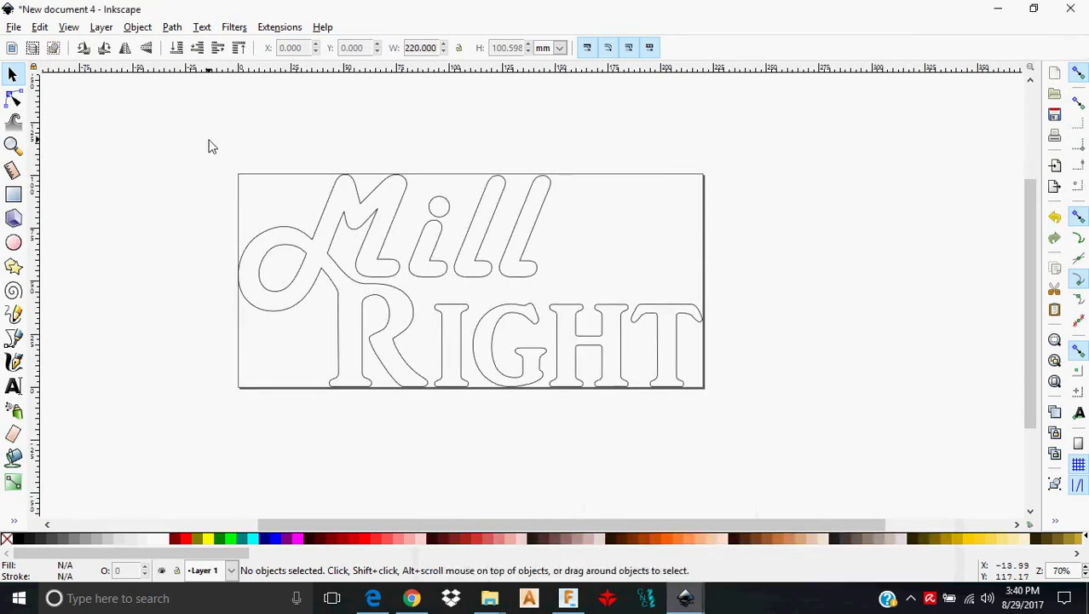
pyautogui.moveTo(209, 143); pyautogui.dragTo(729, 397)
pyautogui.click(323, 27)
pyautogui.moveTo(279, 27)
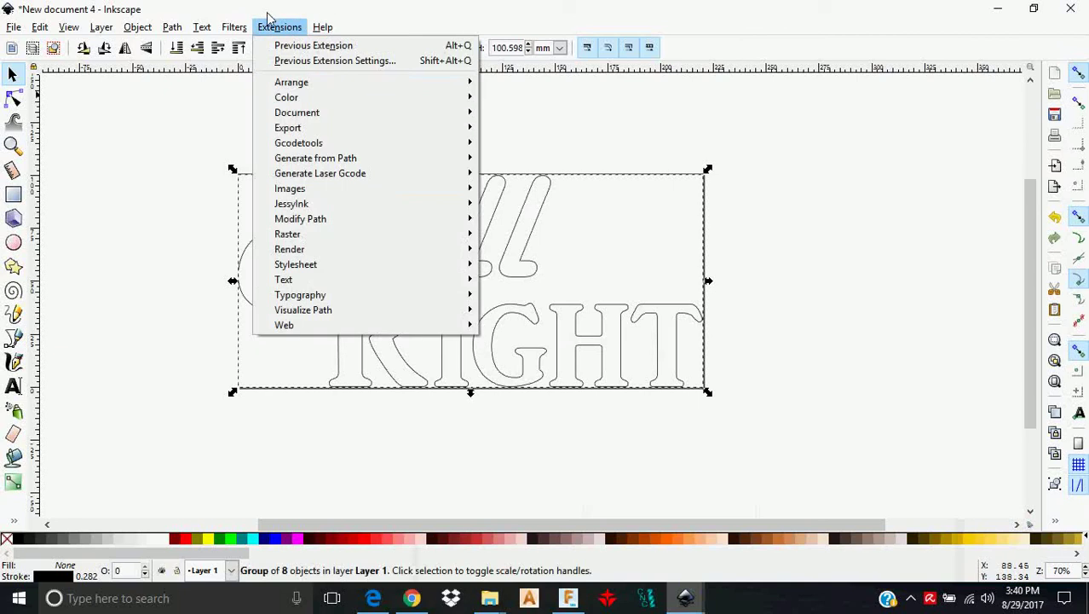
pyautogui.moveTo(334, 158)
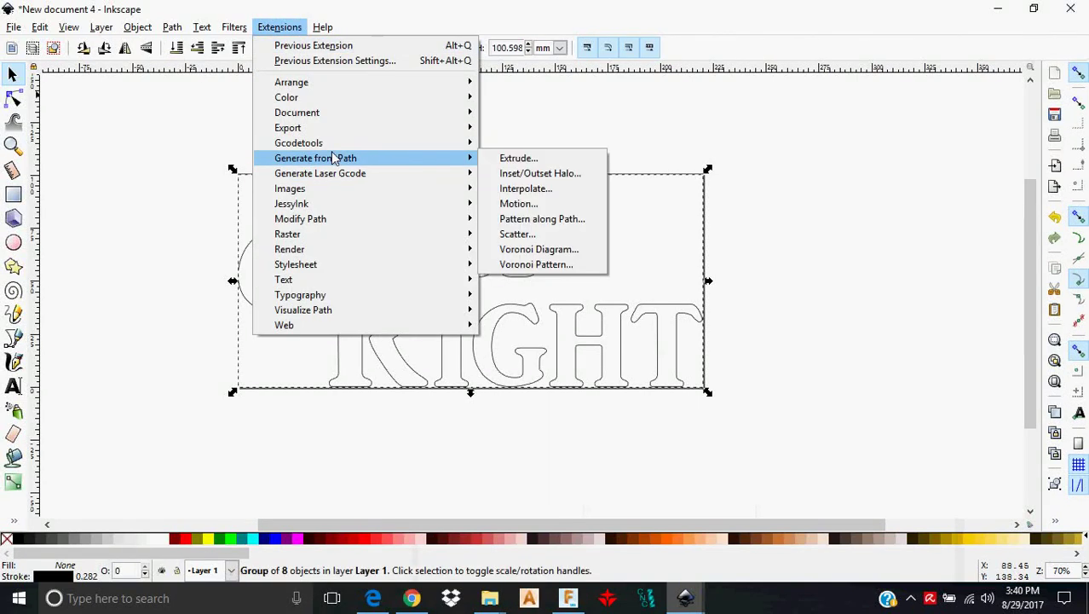
pyautogui.moveTo(326, 177)
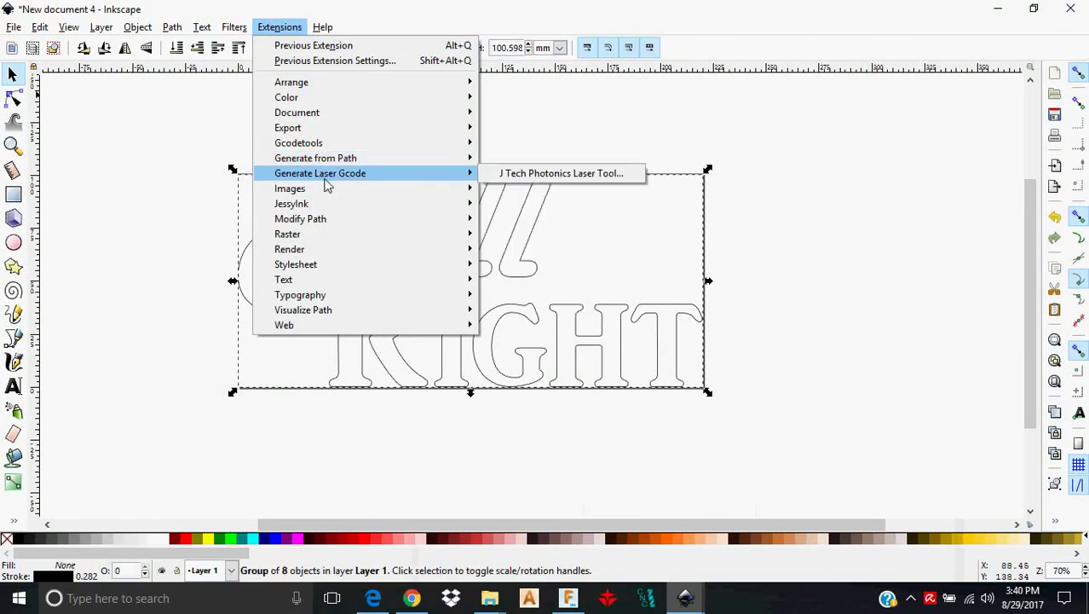
pyautogui.click(577, 175)
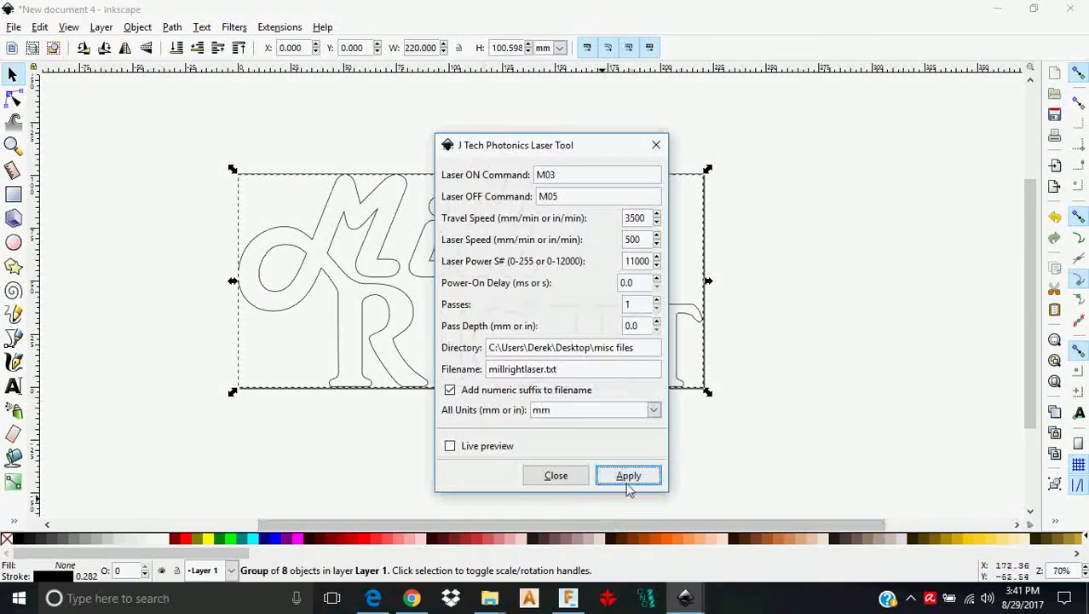
pyautogui.click(628, 476)
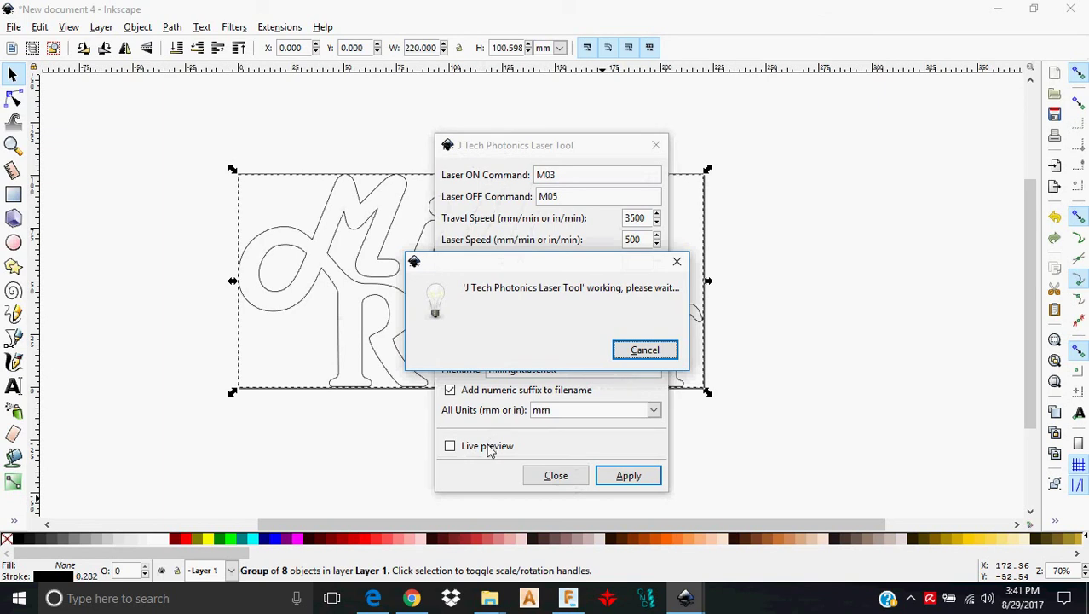
pyautogui.click(555, 475)
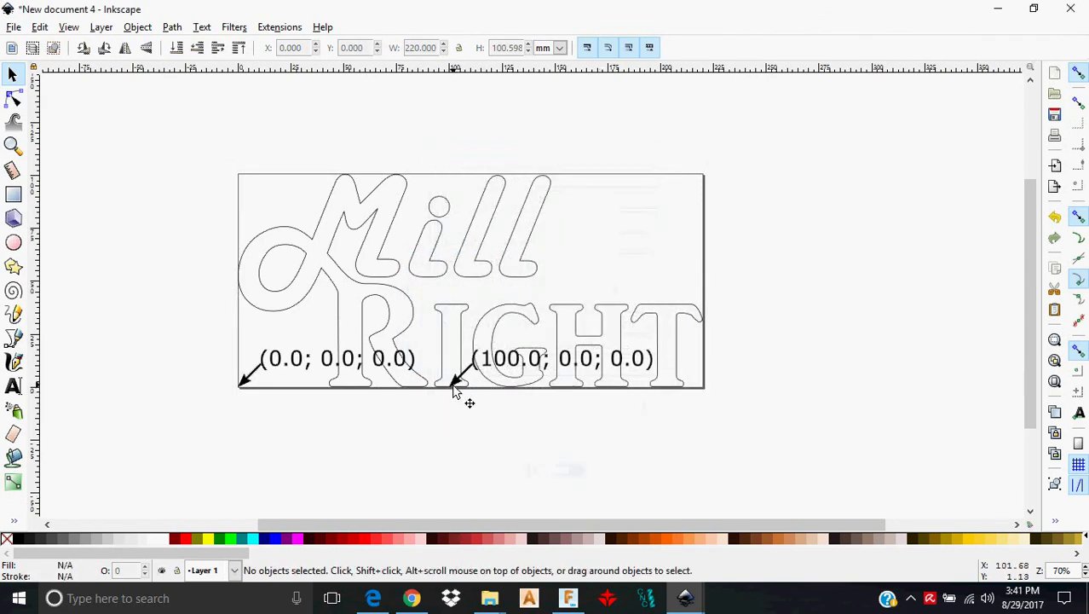
pyautogui.click(627, 317)
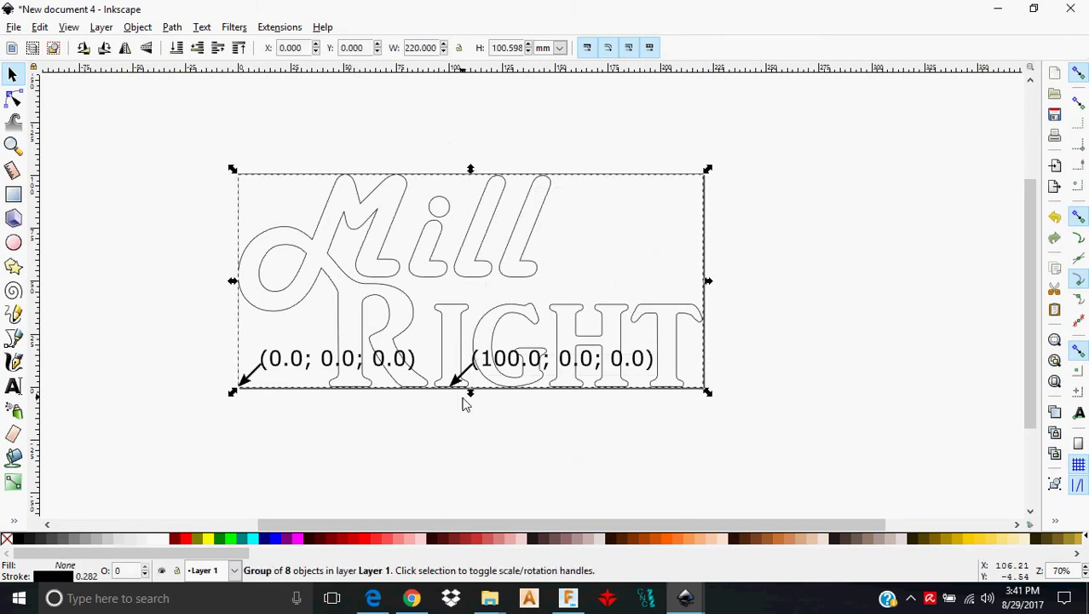
pyautogui.click(784, 392)
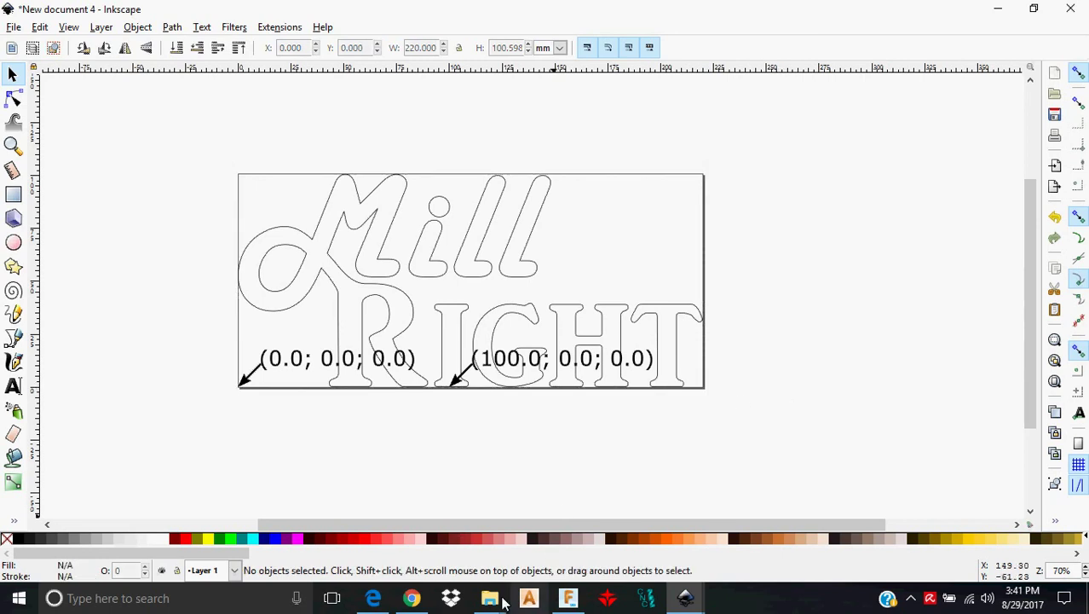
# - Open millrightlaser_0006.txt from misc files in Notepad and maximize the window
pyautogui.moveTo(500, 603)
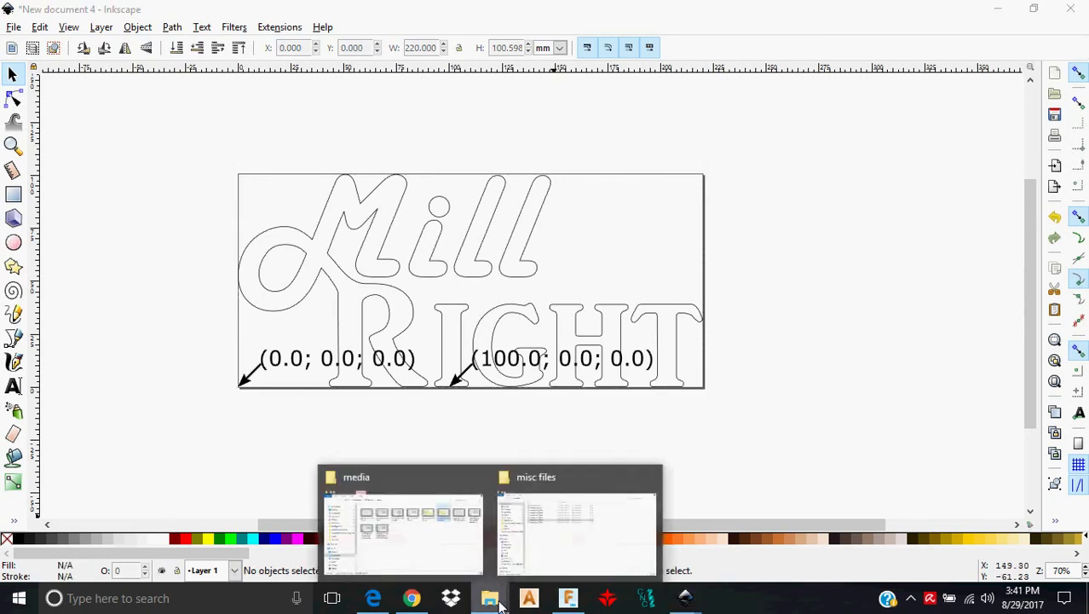
pyautogui.click(618, 518)
pyautogui.click(377, 316)
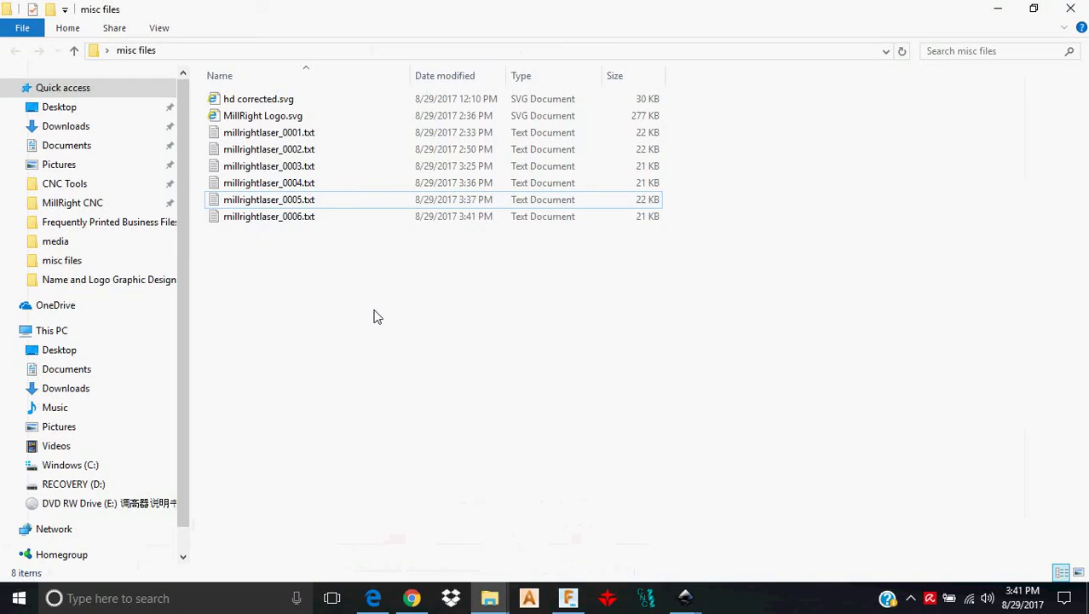
pyautogui.doubleClick(326, 219)
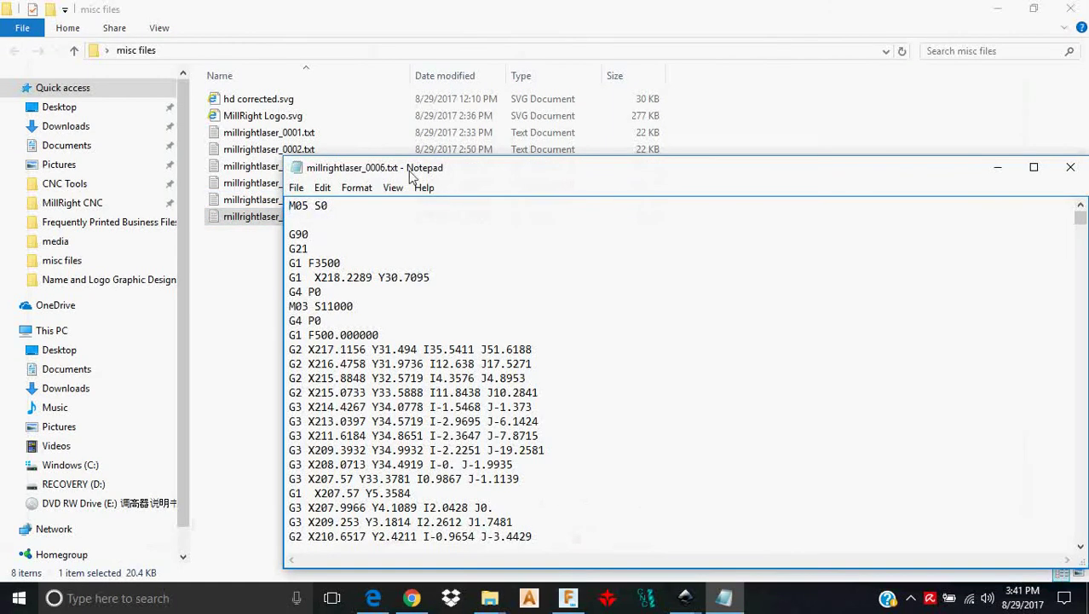
pyautogui.doubleClick(437, 170)
# - Review the opening G-code lines: M05 S0, G90, G21 and G1 F3500
pyautogui.moveTo(79, 49); pyautogui.dragTo(5, 43)
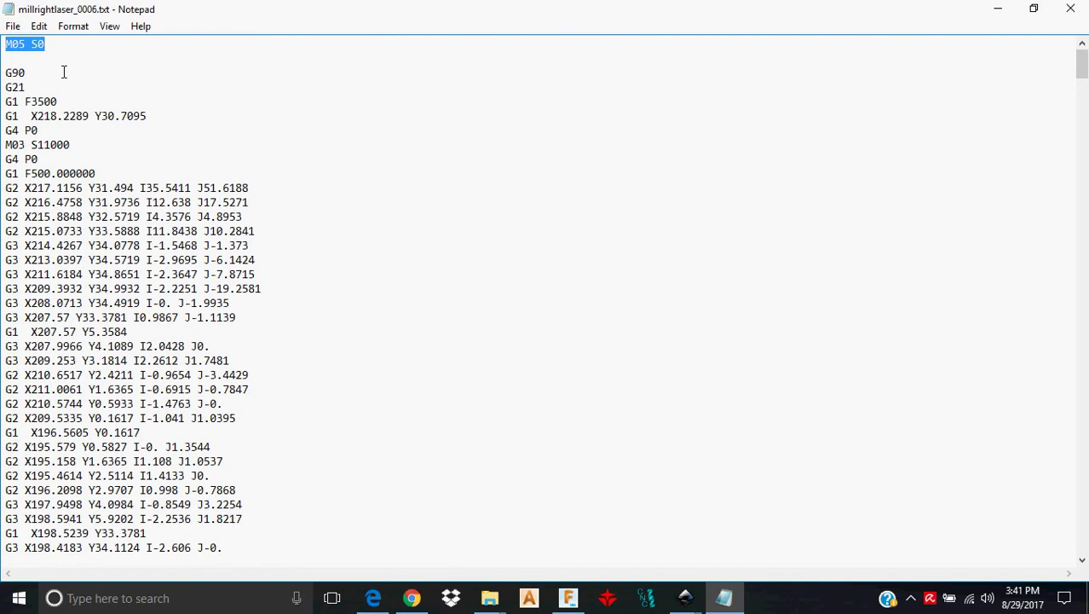
pyautogui.click(75, 58)
pyautogui.moveTo(81, 44); pyautogui.dragTo(7, 42)
pyautogui.moveTo(27, 73); pyautogui.dragTo(7, 77)
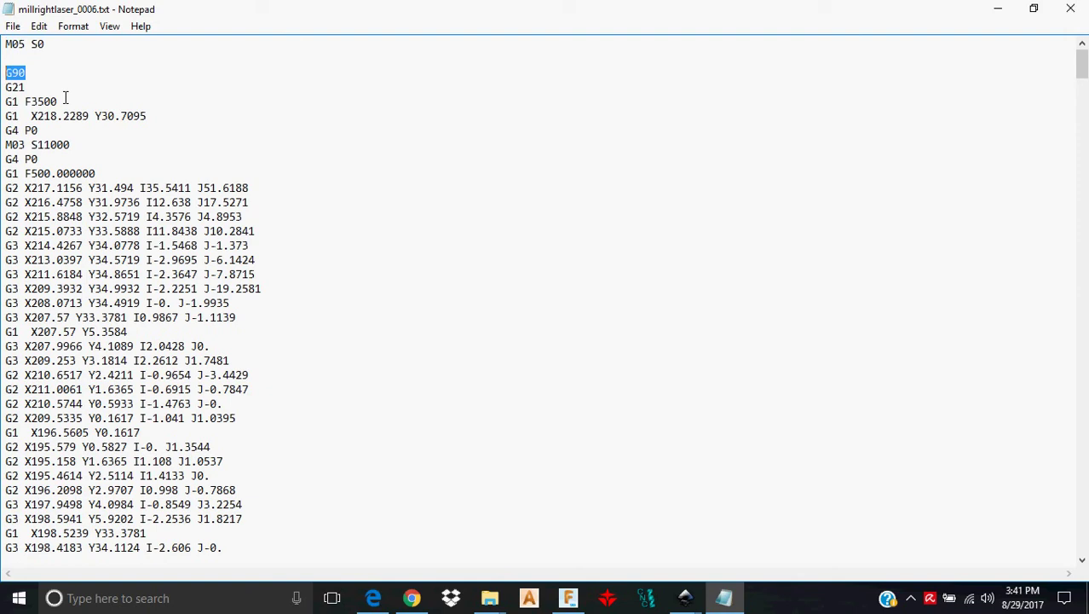
pyautogui.moveTo(25, 88); pyautogui.dragTo(5, 89)
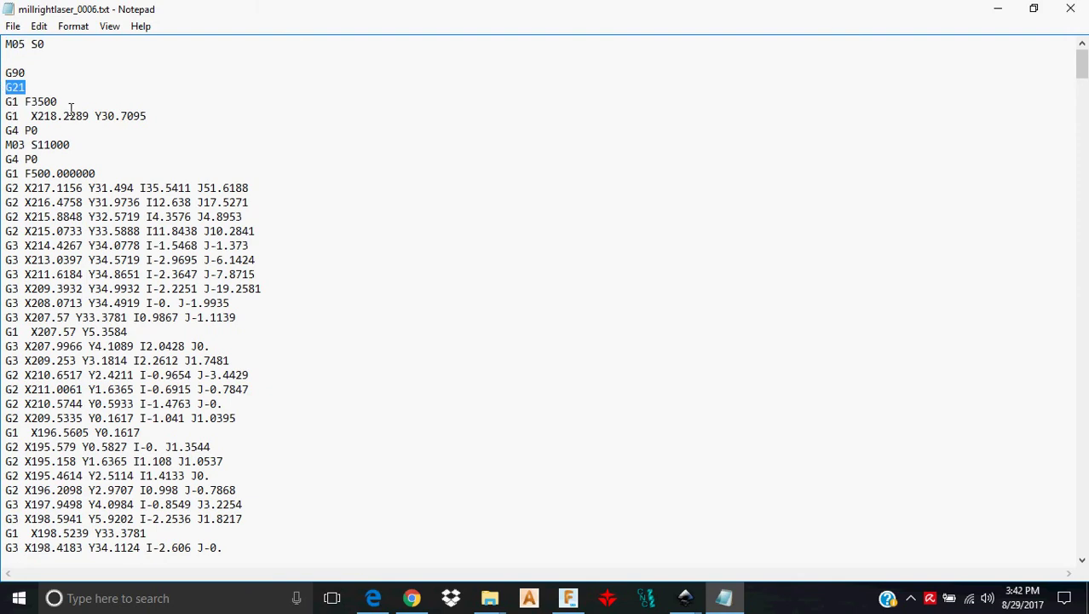
pyautogui.moveTo(687, 597)
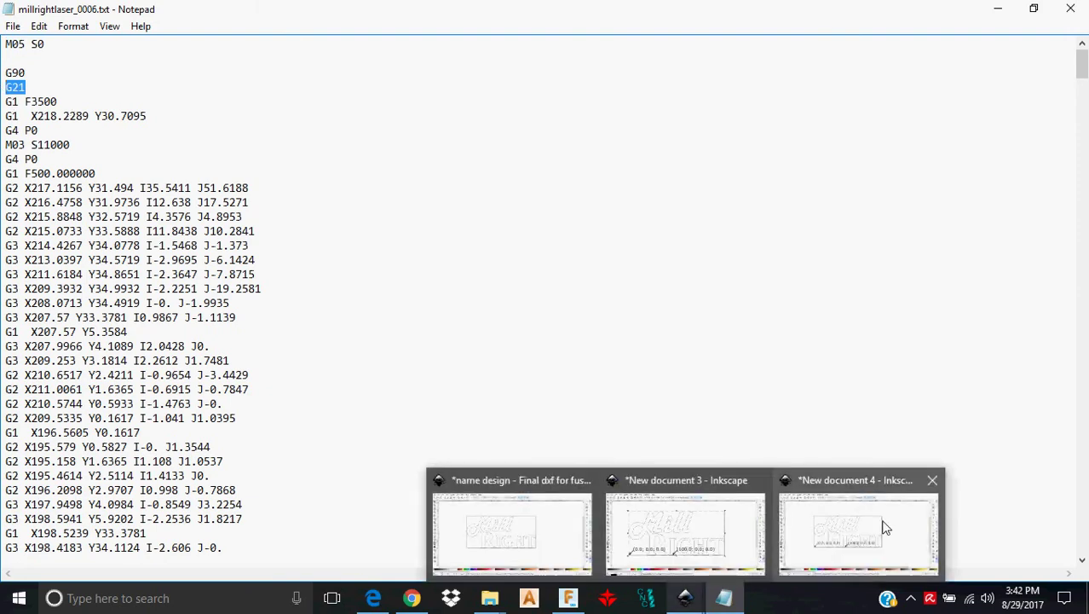
pyautogui.click(211, 115)
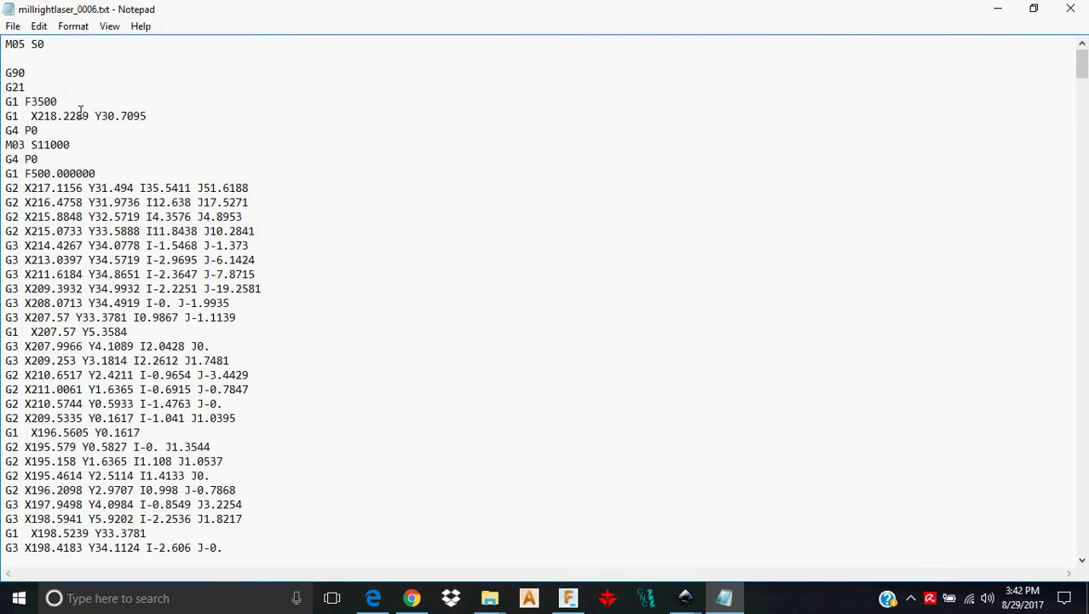
pyautogui.moveTo(58, 104); pyautogui.dragTo(6, 104)
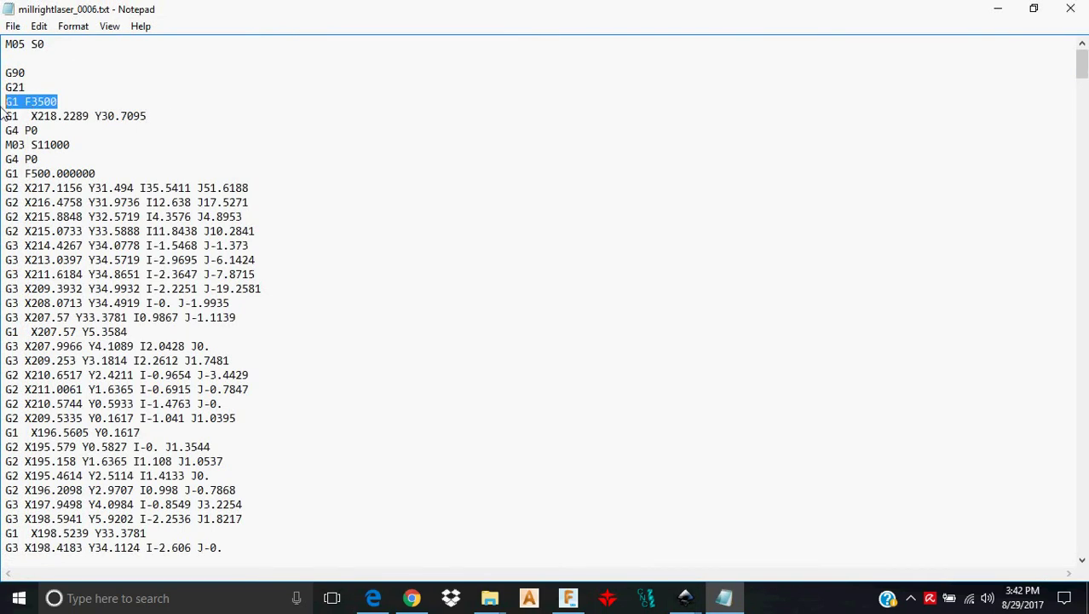
pyautogui.click(78, 147)
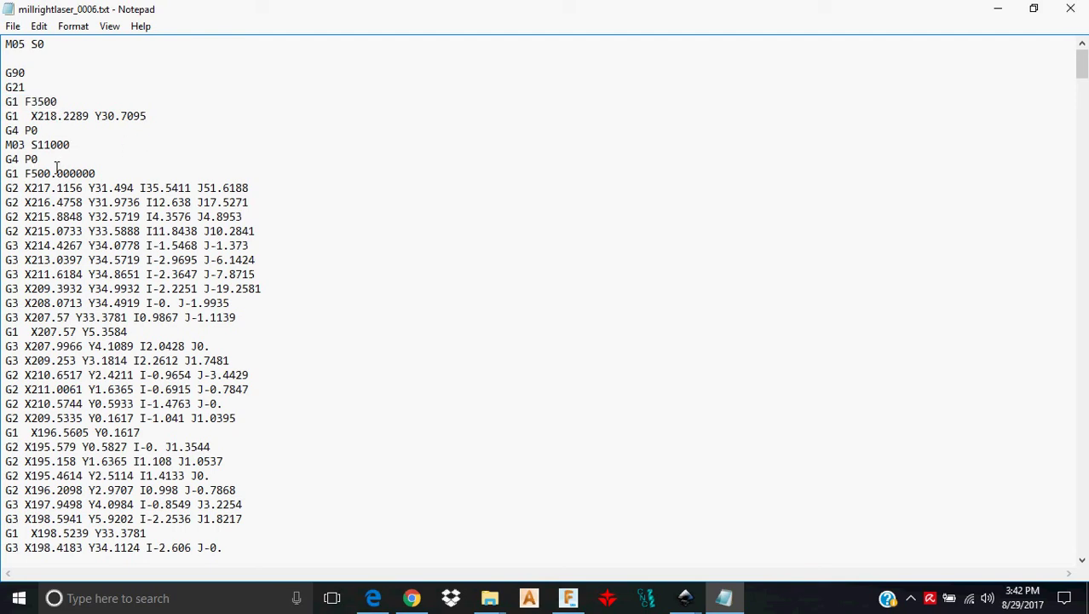
pyautogui.hotkey('shift', 'Home')
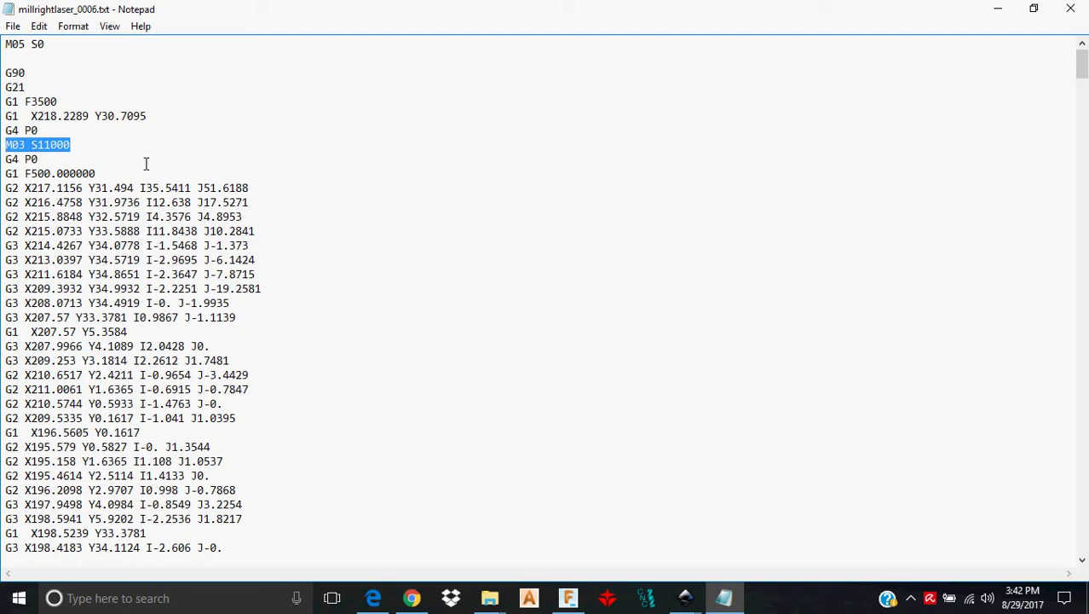
pyautogui.click(146, 163)
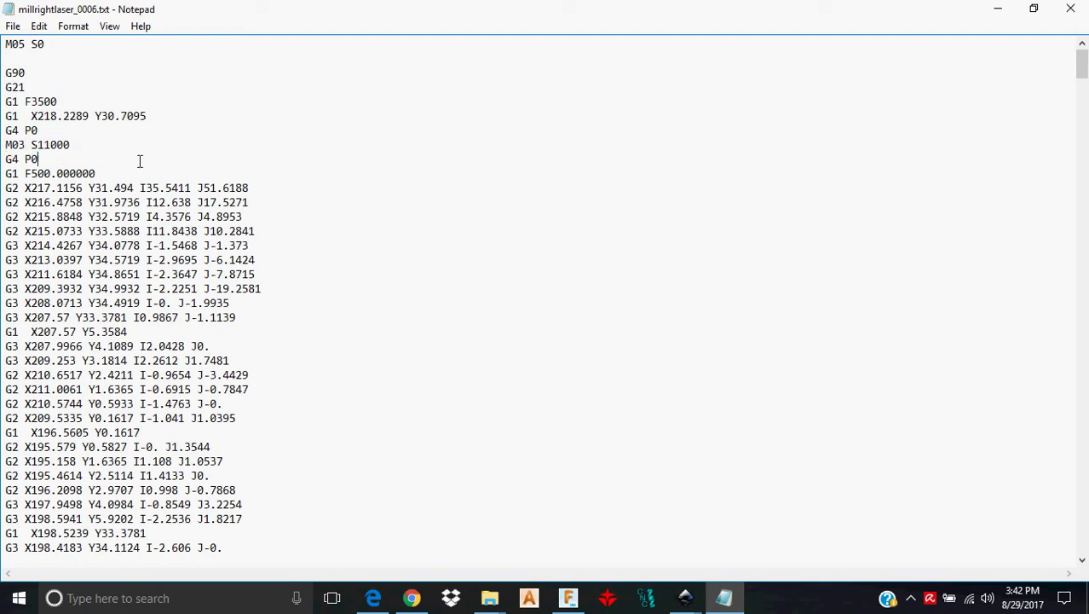
pyautogui.moveTo(73, 146); pyautogui.dragTo(31, 149)
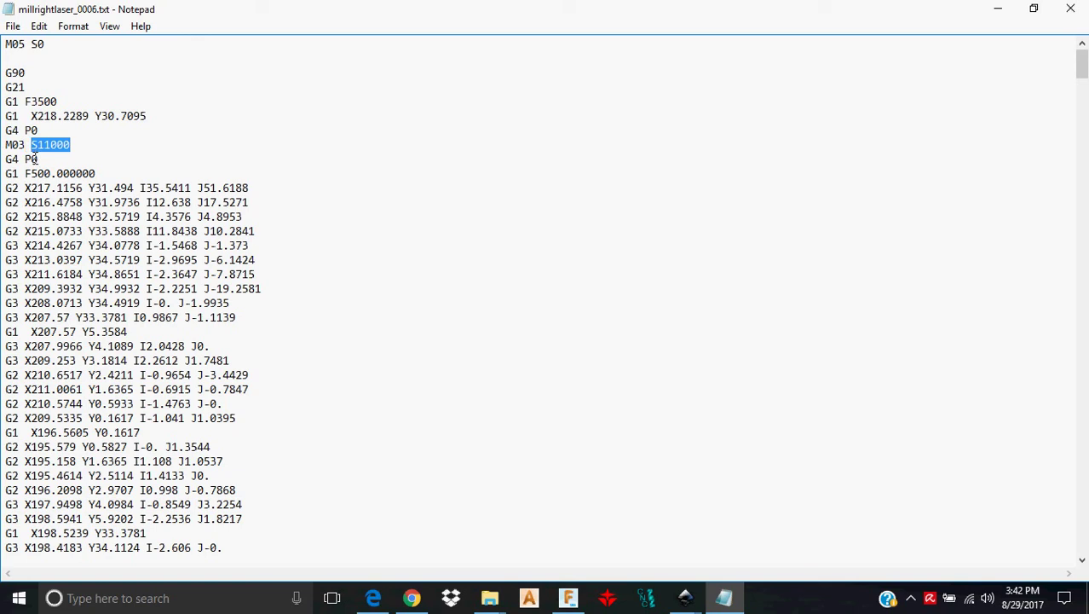
pyautogui.click(58, 164)
pyautogui.moveTo(60, 162); pyautogui.dragTo(4, 161)
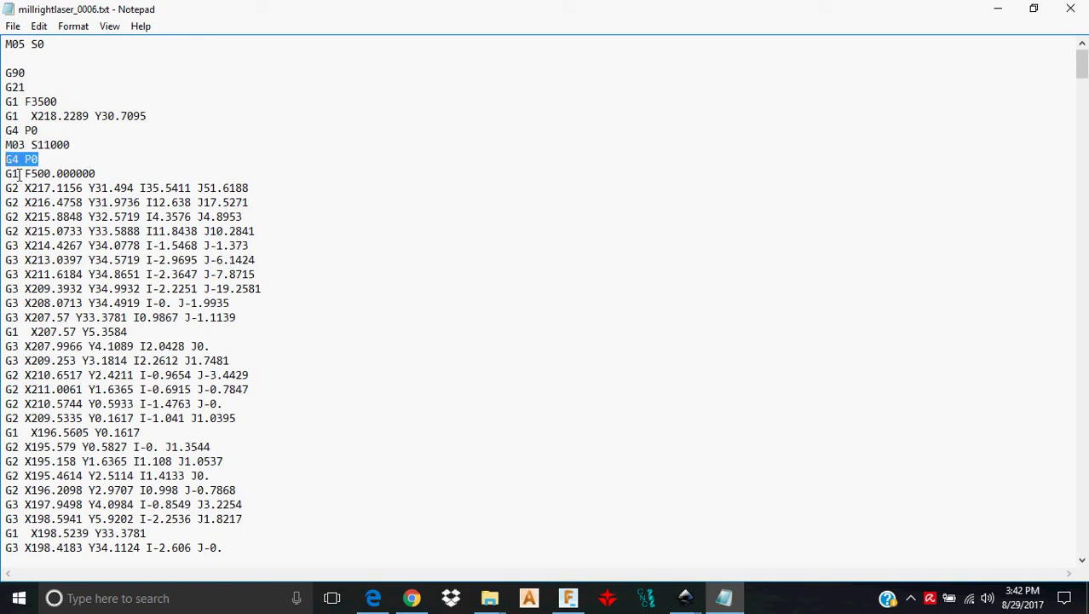
pyautogui.click(33, 164)
pyautogui.moveTo(25, 160); pyautogui.dragTo(39, 160)
pyautogui.click(62, 162)
pyautogui.hotkey('shift', 'Left')
pyautogui.hotkey('shift', 'Left')
pyautogui.hotkey('shift', 'Left')
pyautogui.hotkey('shift', 'Left')
pyautogui.hotkey('shift', 'Left')
pyautogui.moveTo(109, 174); pyautogui.dragTo(7, 177)
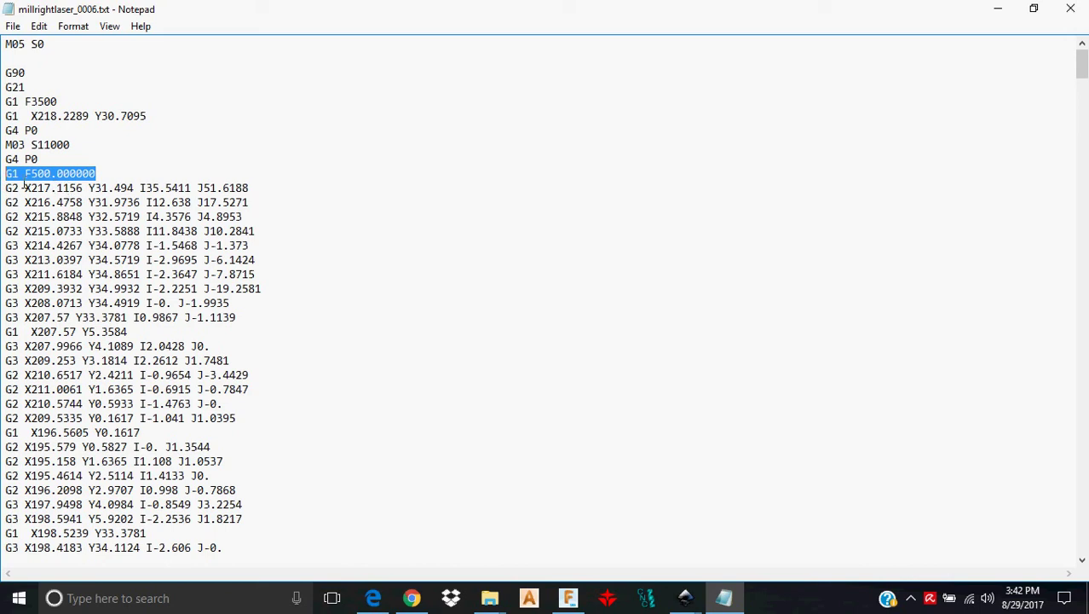
pyautogui.moveTo(25, 174); pyautogui.dragTo(78, 176)
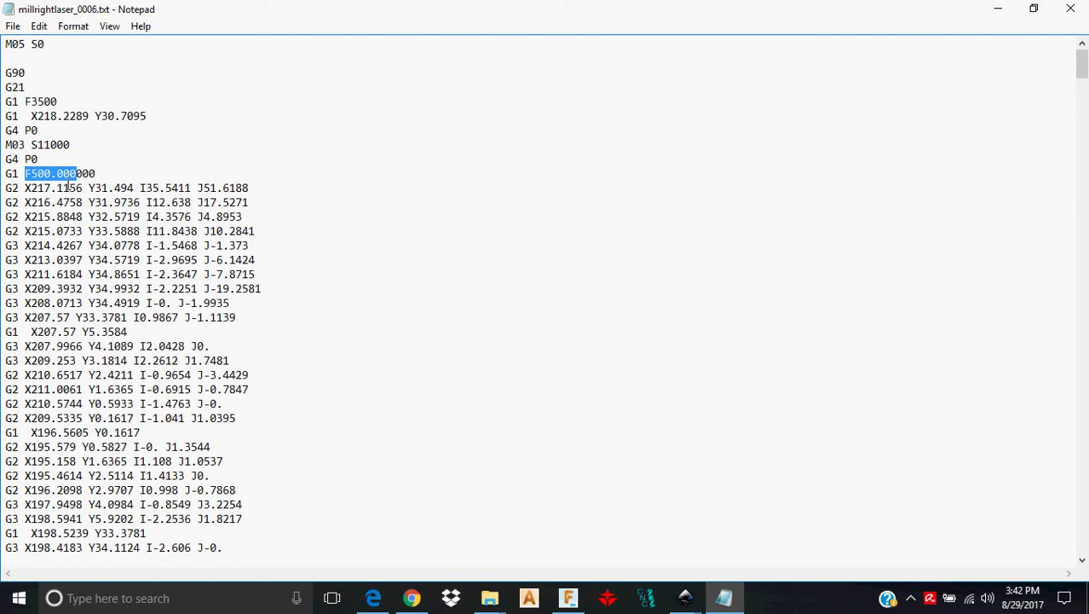
pyautogui.click(384, 216)
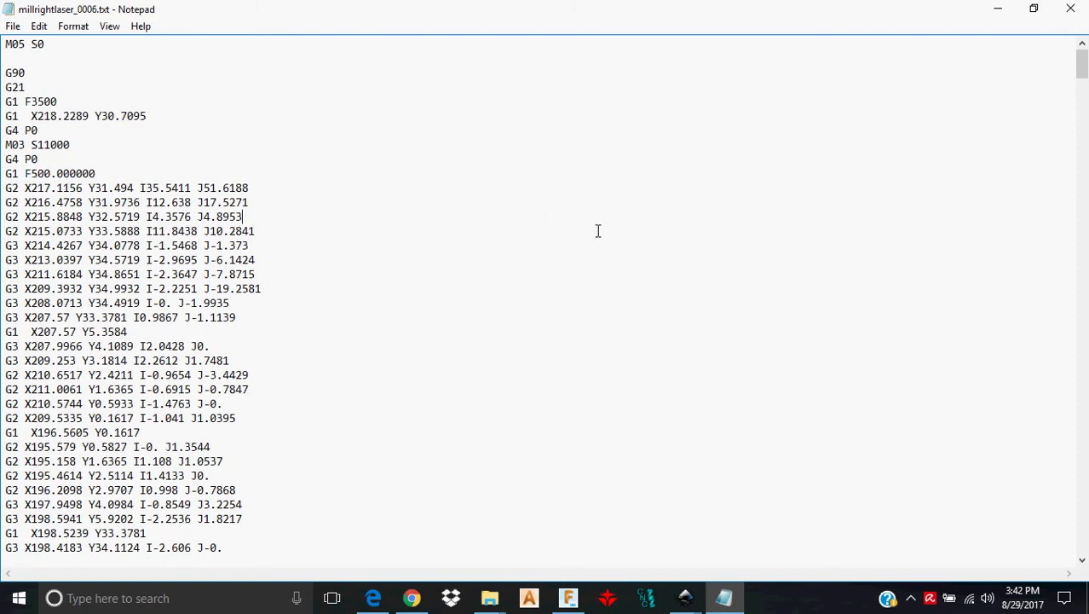
# - Switch back to Inkscape's New document 4 showing the logo with its (0,0) and (100,0) points
pyautogui.moveTo(682, 600)
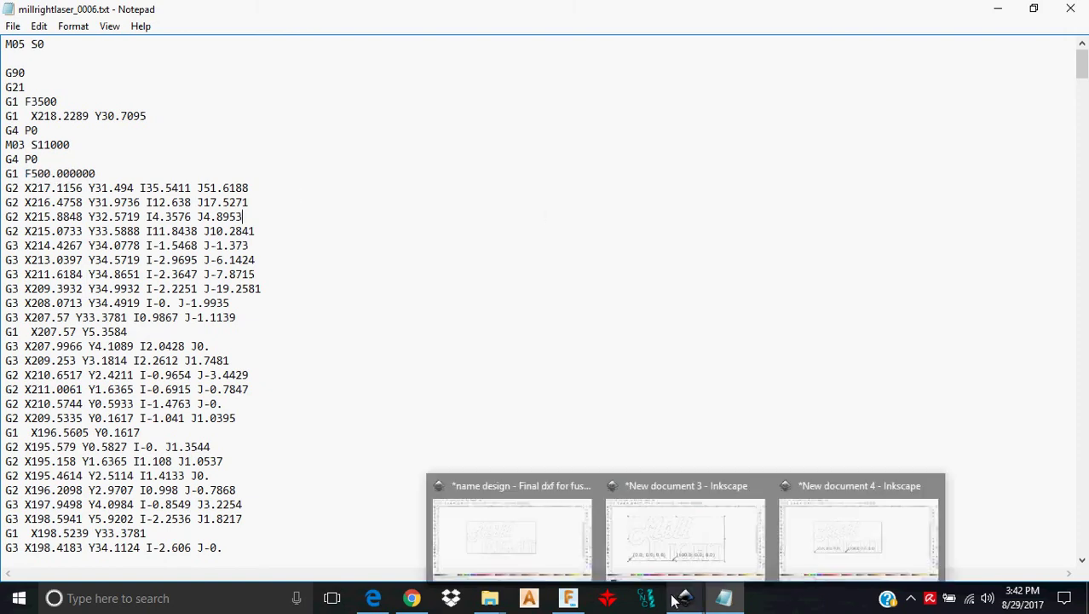
pyautogui.click(891, 522)
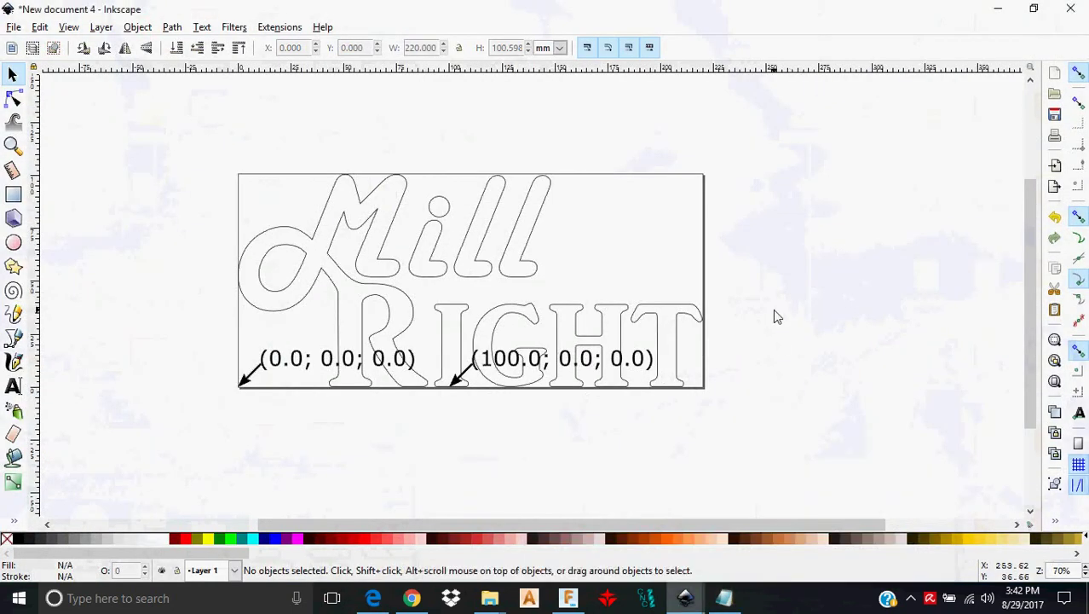